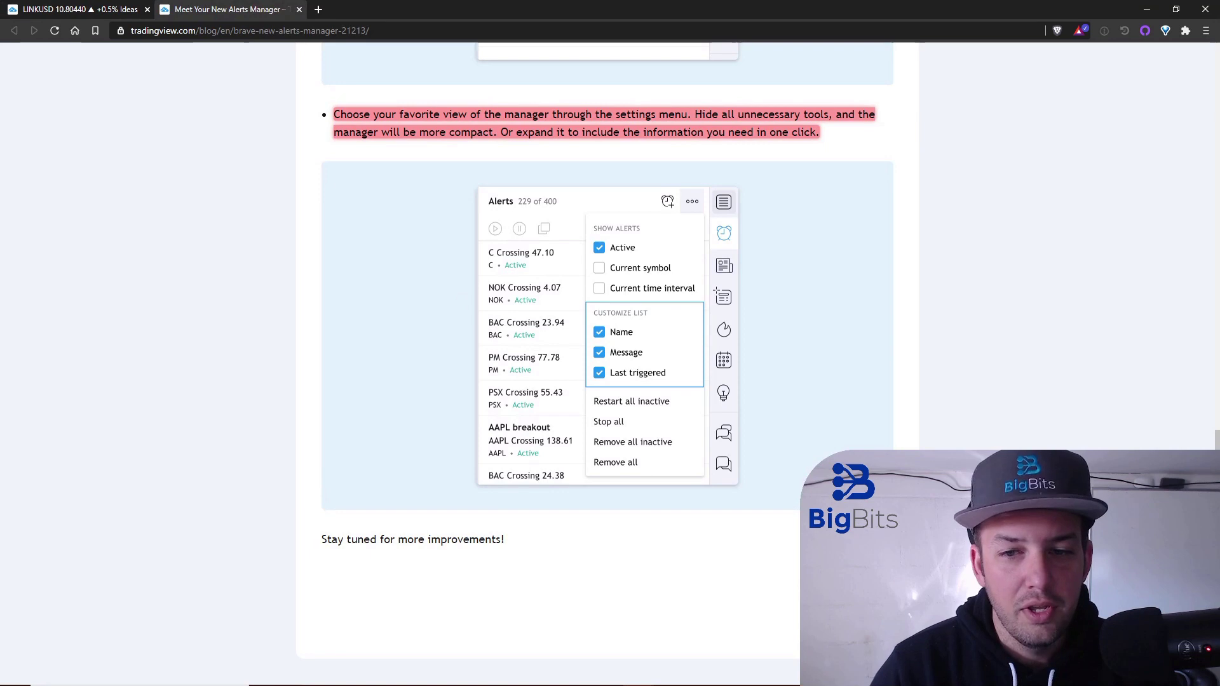
# Return to the top of the alerts manager blog article and switch to the LINKUSD chart tab
pyautogui.press('Home')
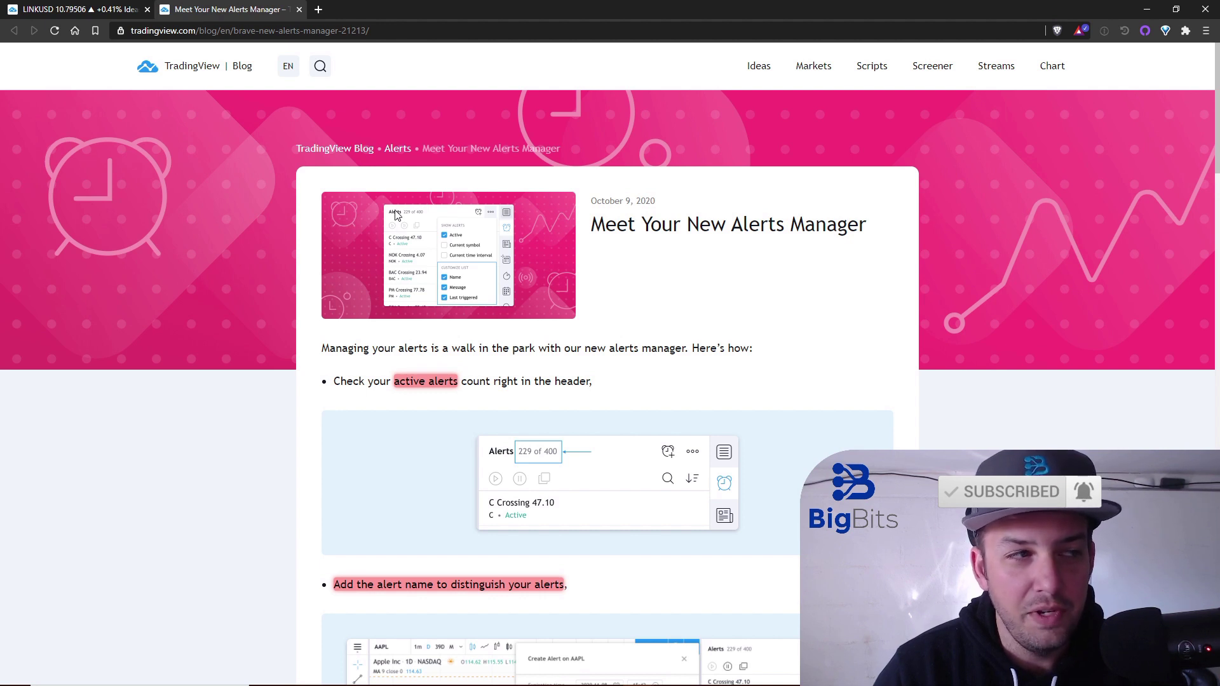
pyautogui.click(79, 11)
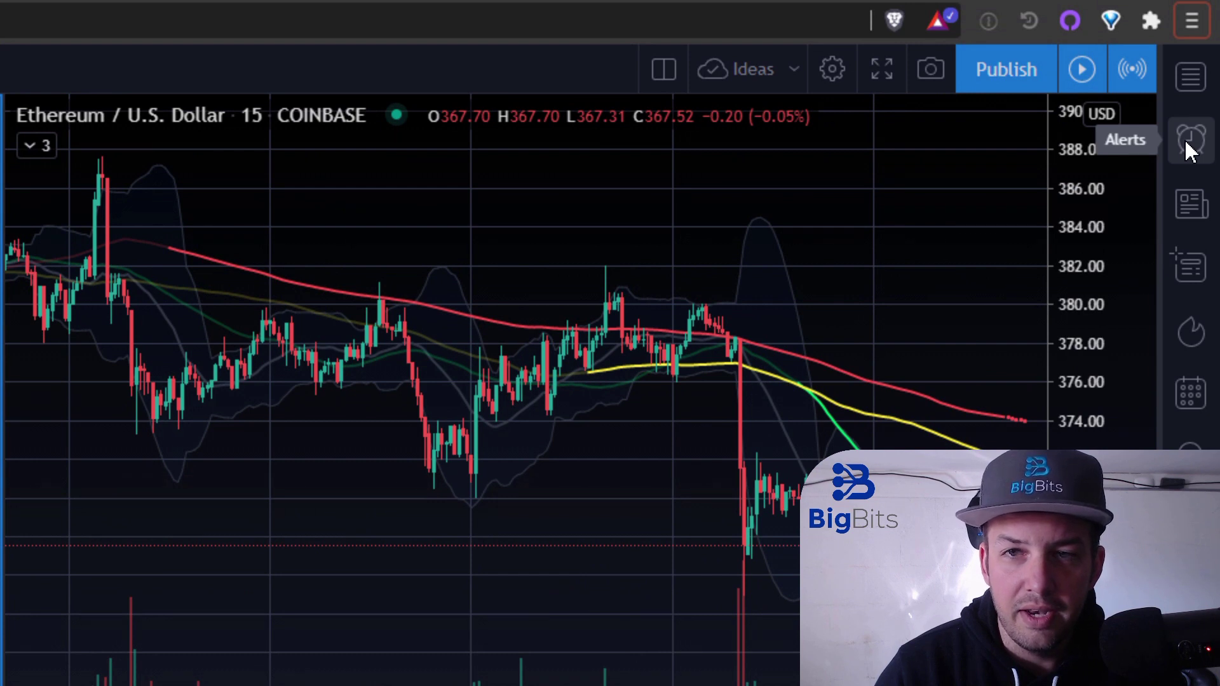
# Show the alerts list with its six active alerts, then return to the 'Meet Your New Alerts Manager' article
pyautogui.click(1190, 141)
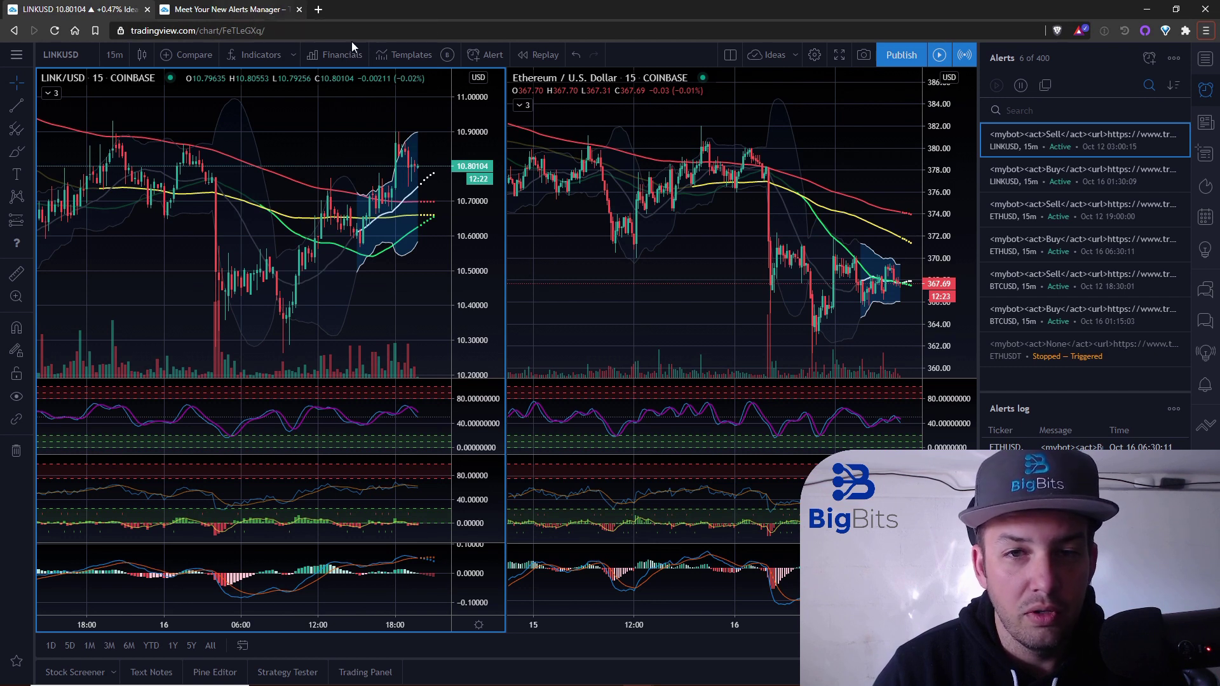
pyautogui.moveTo(1037, 142)
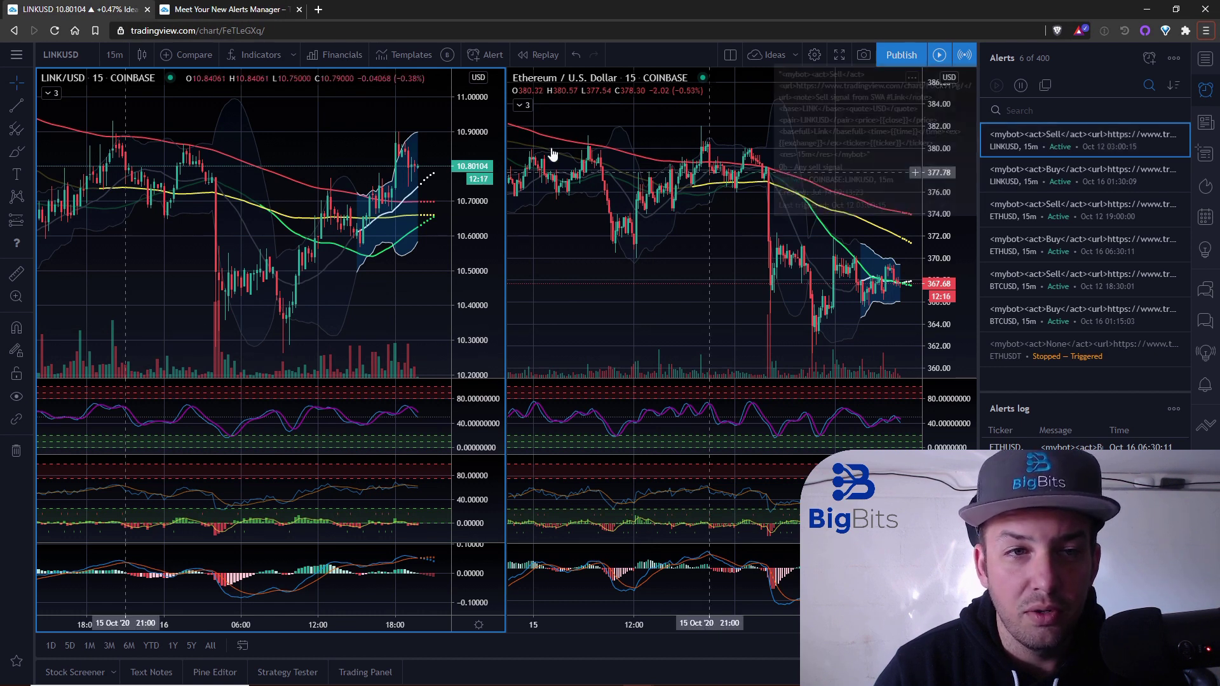
pyautogui.click(194, 10)
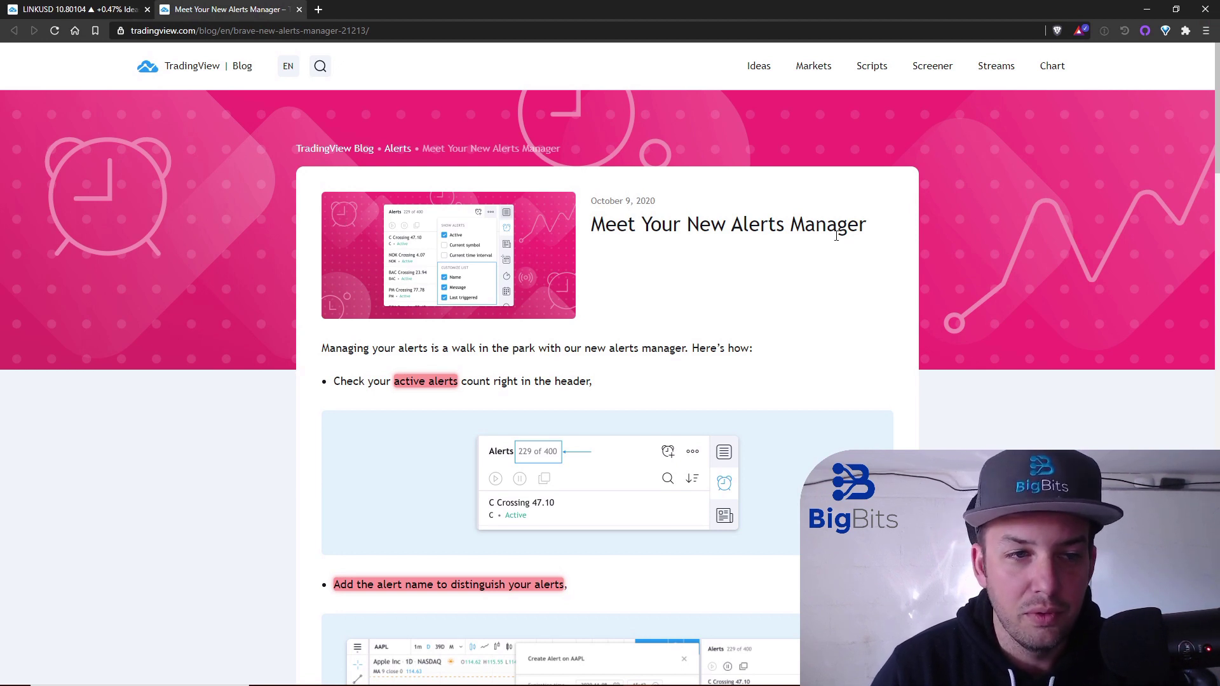
# Scroll the article down to the tip on naming alerts, then go back to the LINKUSD chart
pyautogui.scroll(-1, 836, 236)
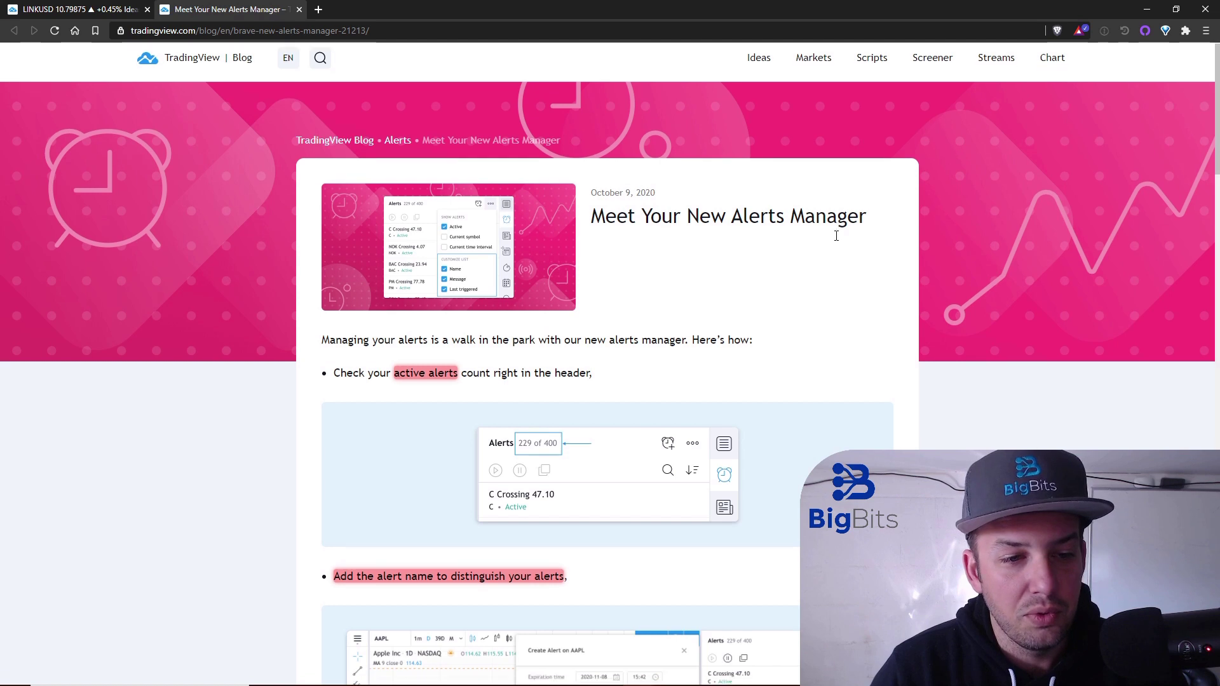
pyautogui.scroll(-2, 882, 244)
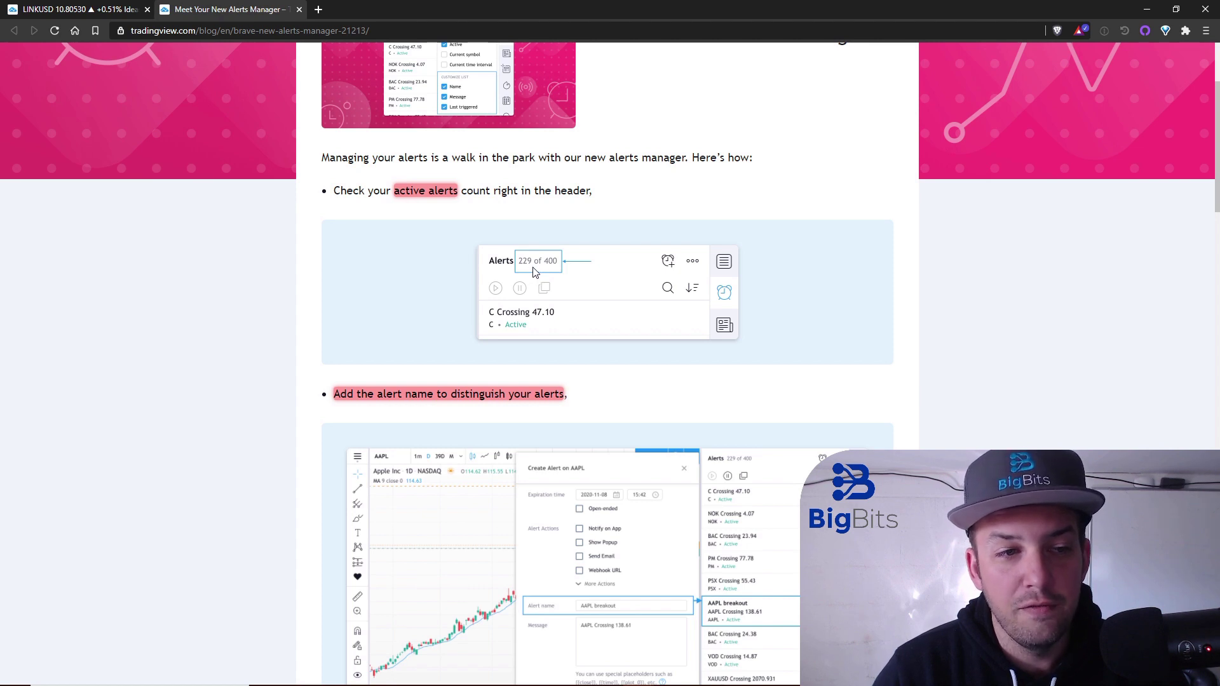
pyautogui.click(108, 18)
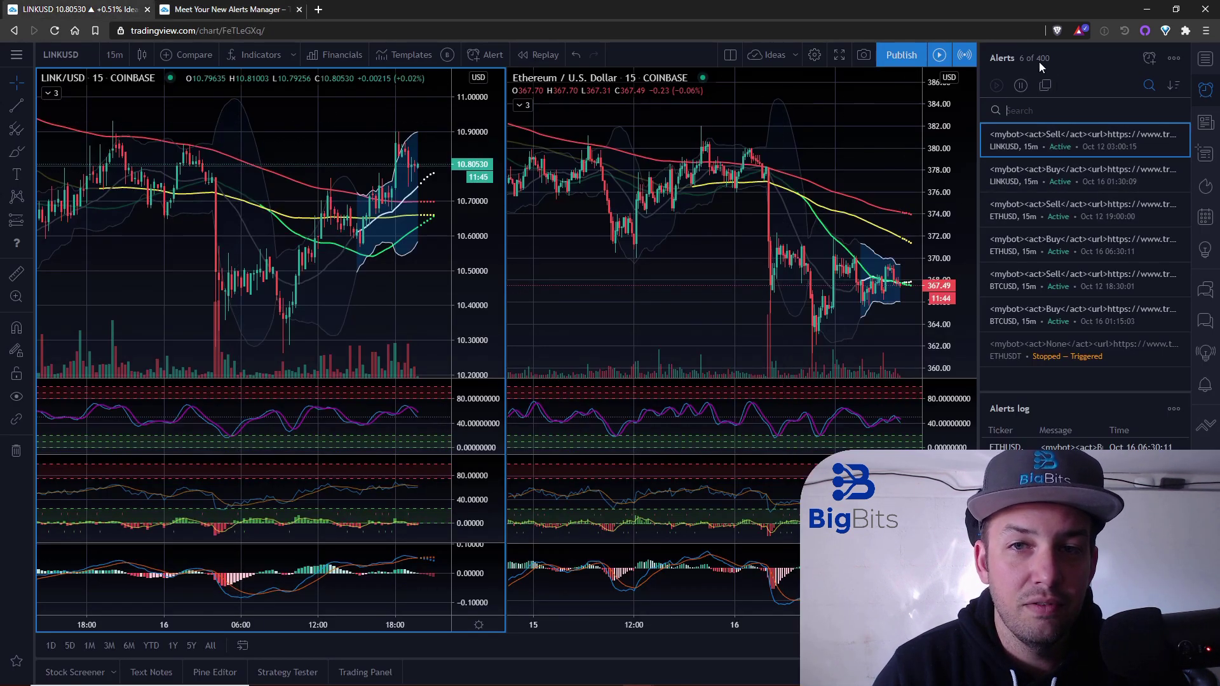
pyautogui.moveTo(1045, 63)
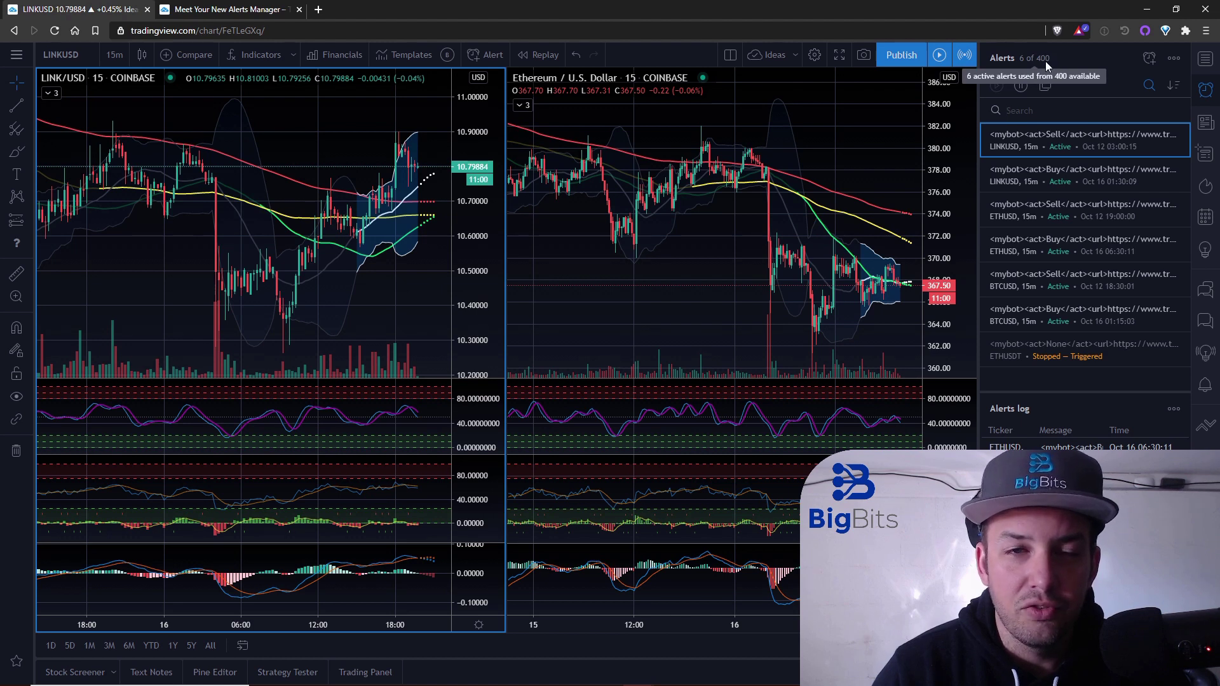
pyautogui.click(252, 9)
# Scroll to the 'See the time of the last triggering' tip, then return to the LINKUSD chart
pyautogui.scroll(-3, 967, 193)
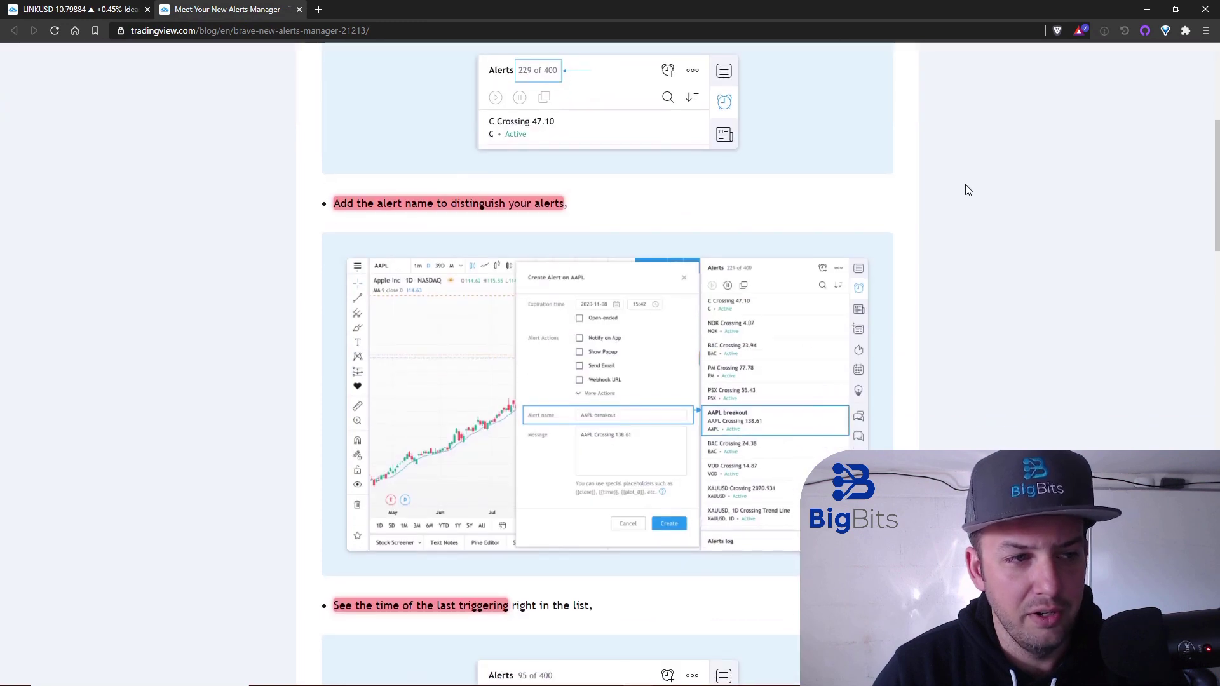
pyautogui.scroll(-1, 929, 185)
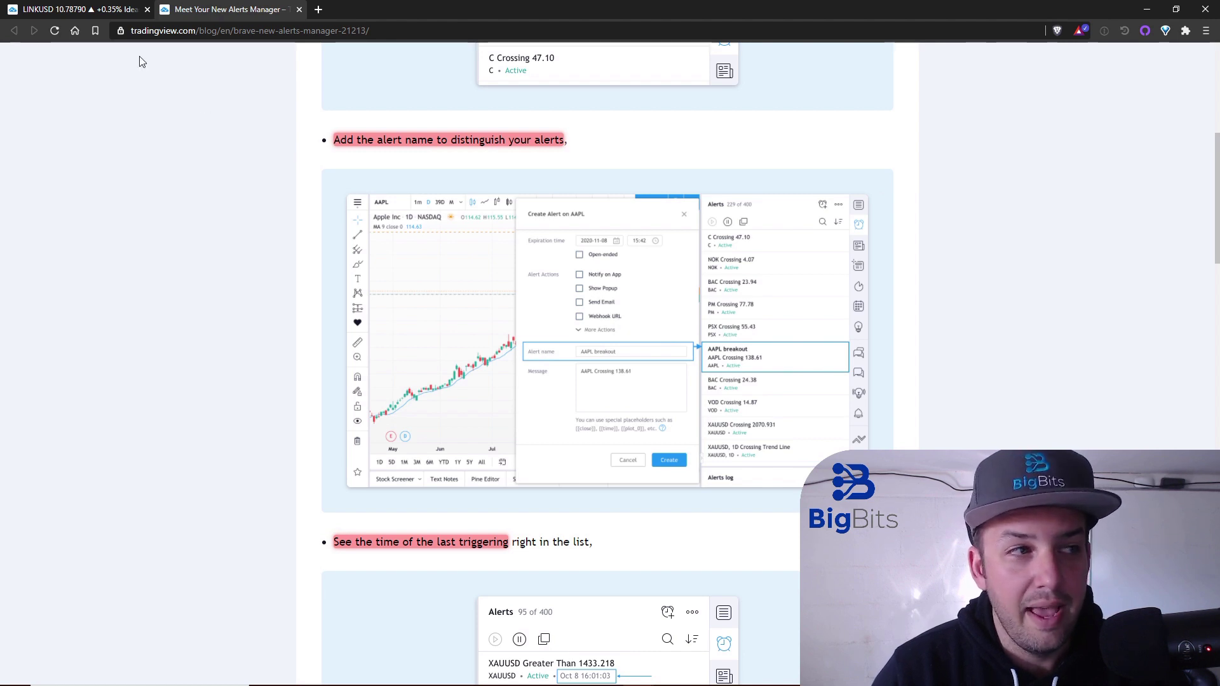
pyautogui.click(89, 9)
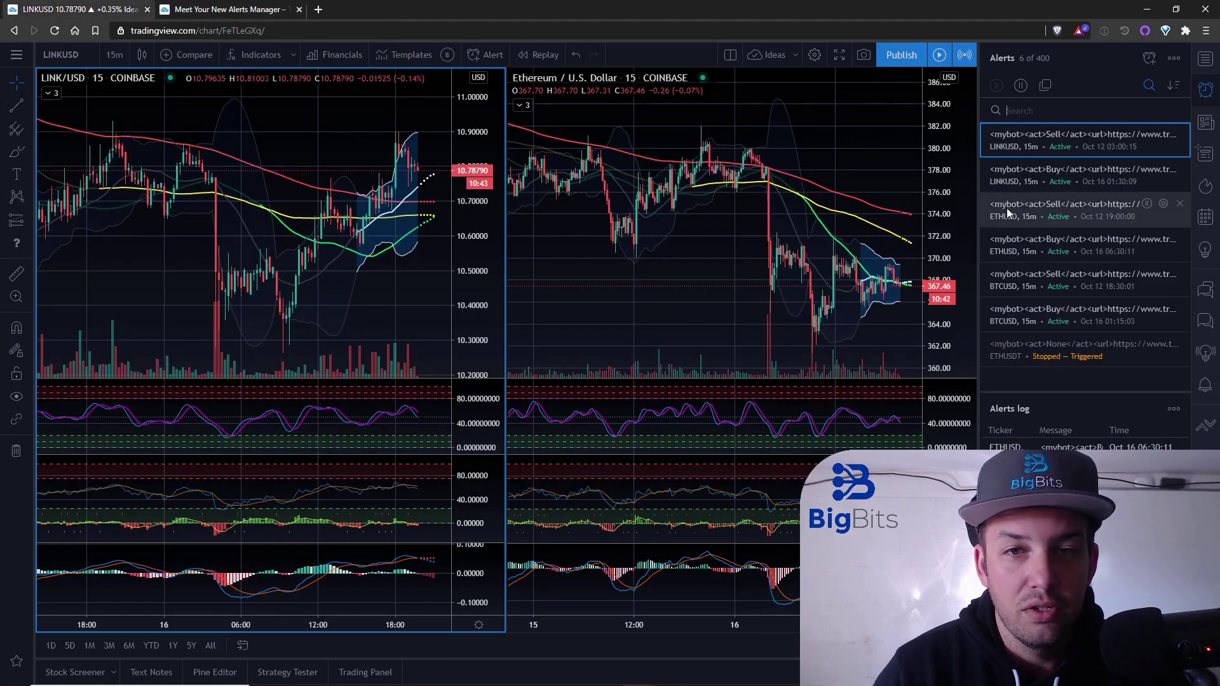
pyautogui.moveTo(1029, 214)
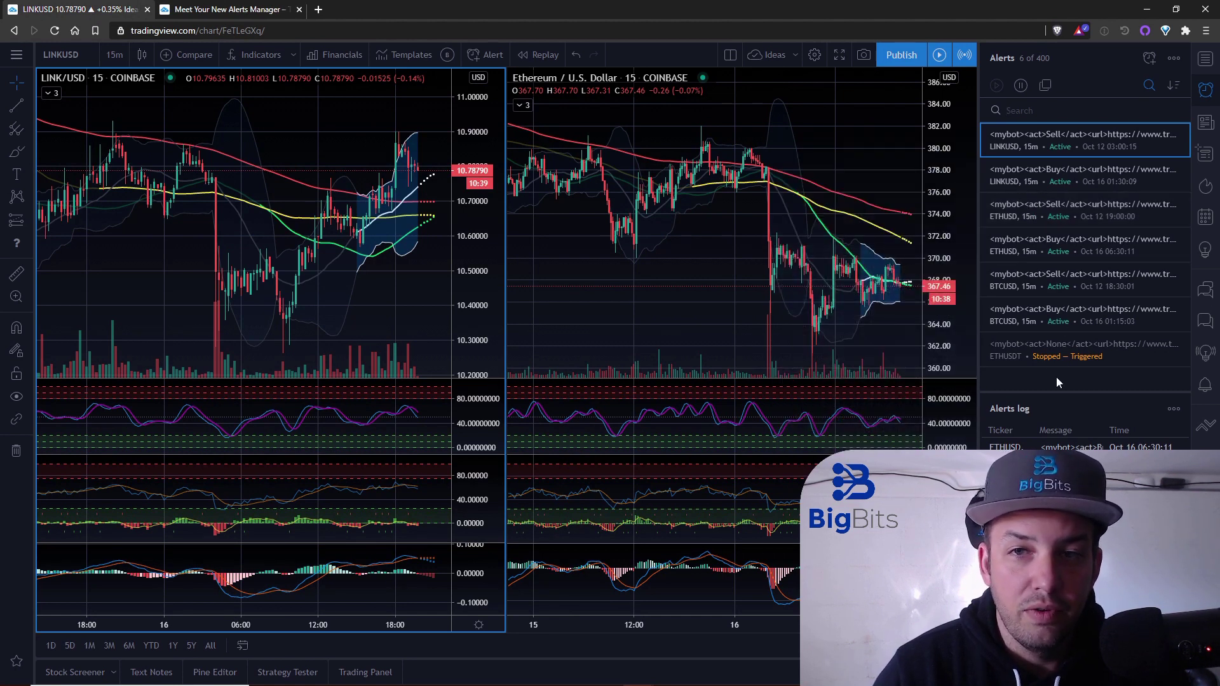
pyautogui.moveTo(1087, 321)
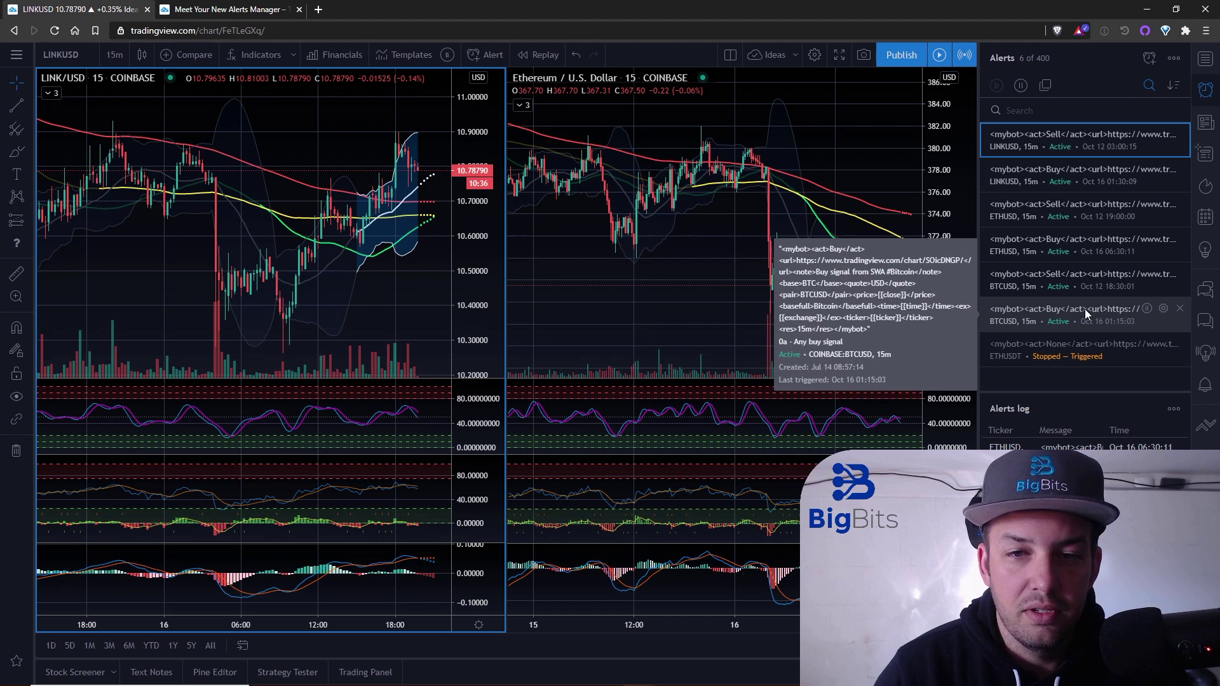
pyautogui.moveTo(1028, 298)
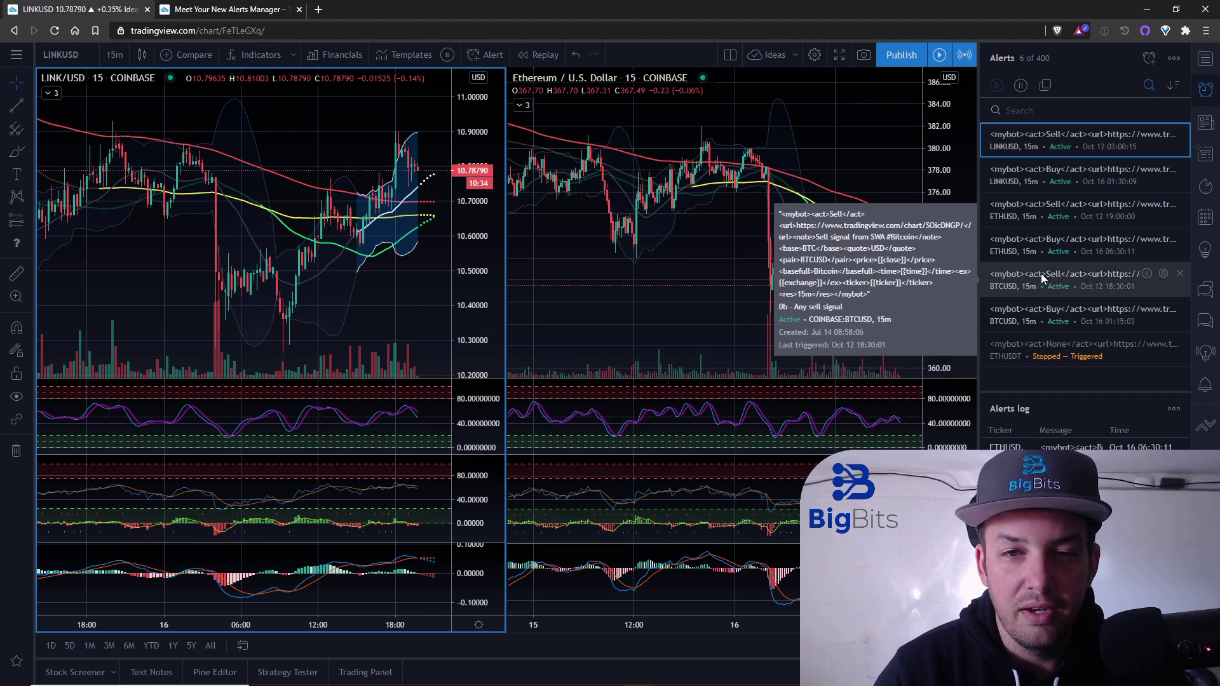
pyautogui.moveTo(1053, 170)
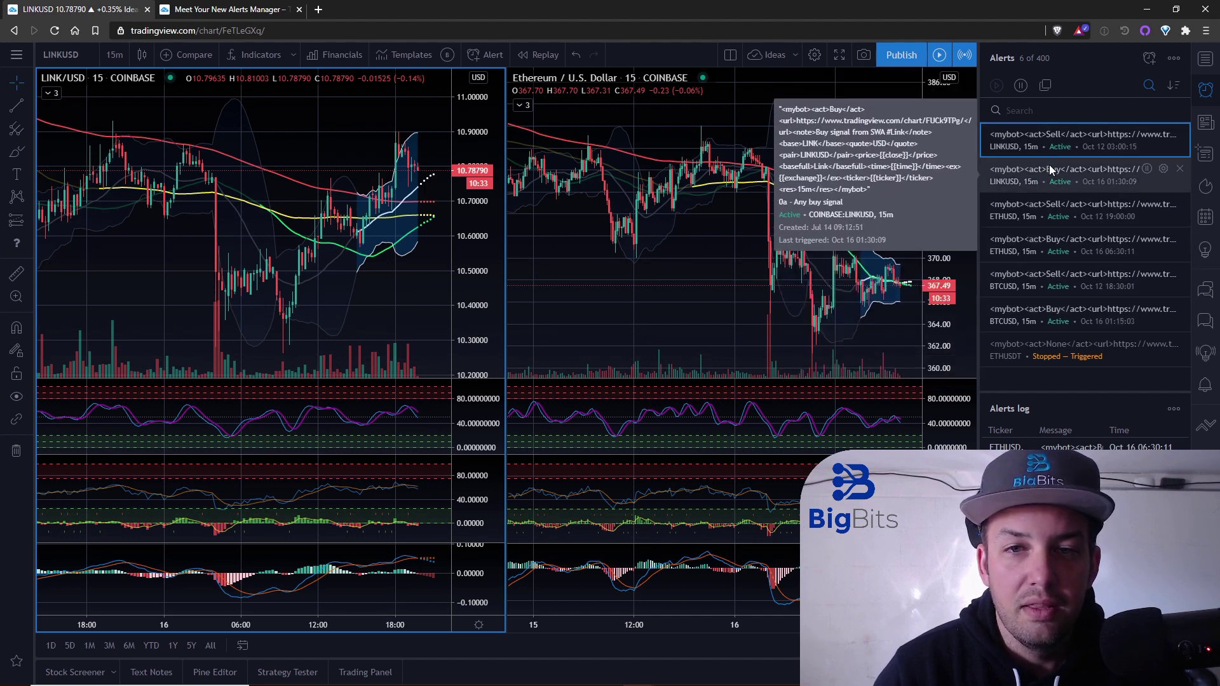
pyautogui.moveTo(1080, 134)
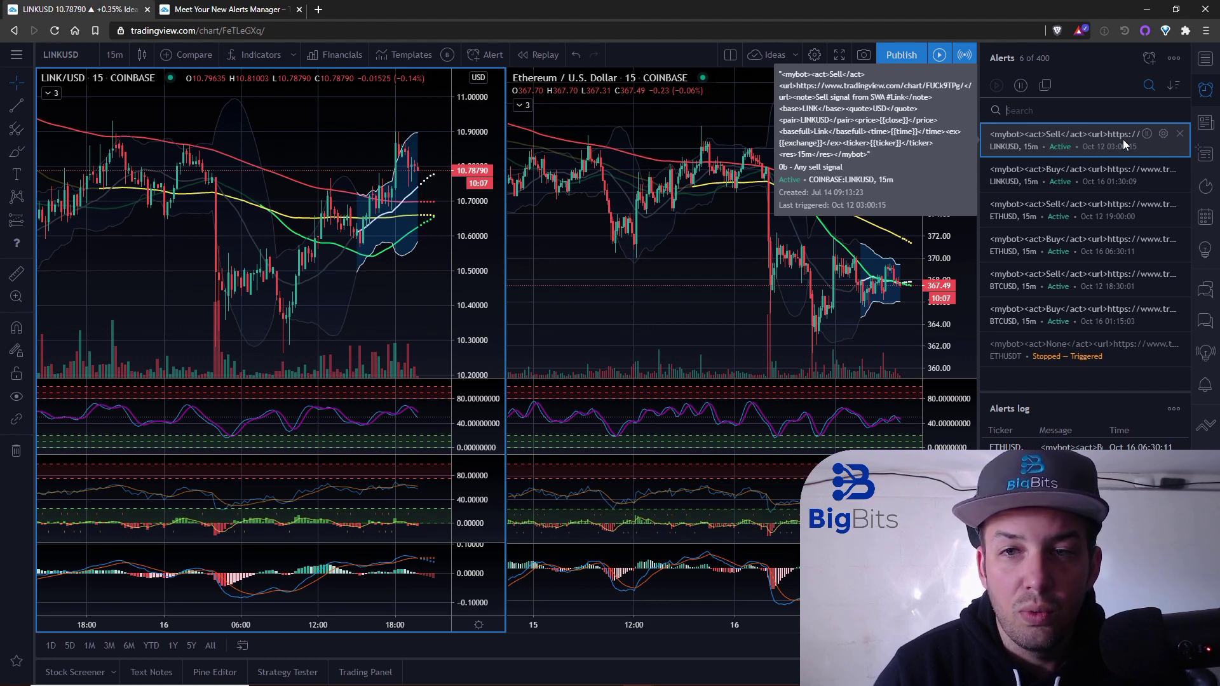
pyautogui.click(1163, 135)
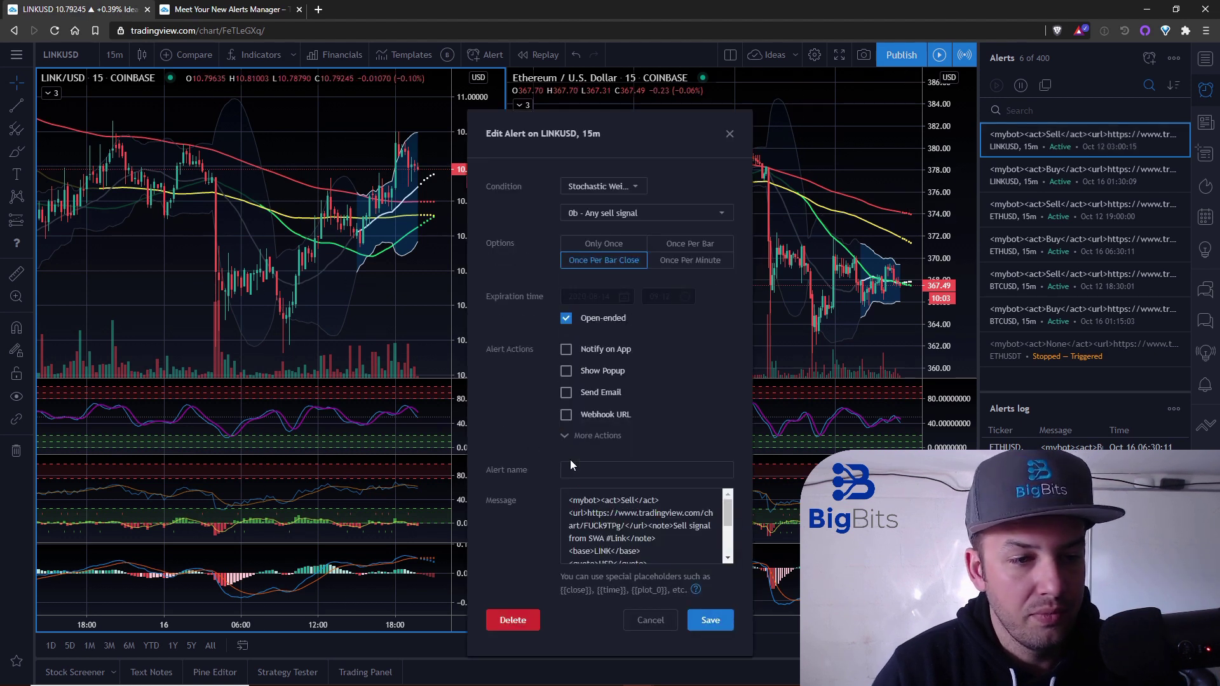
# Name the LINKUSD 15m sell alert 'Link 15 min Bot Sell' and save past the repaint warning
pyautogui.click(596, 469)
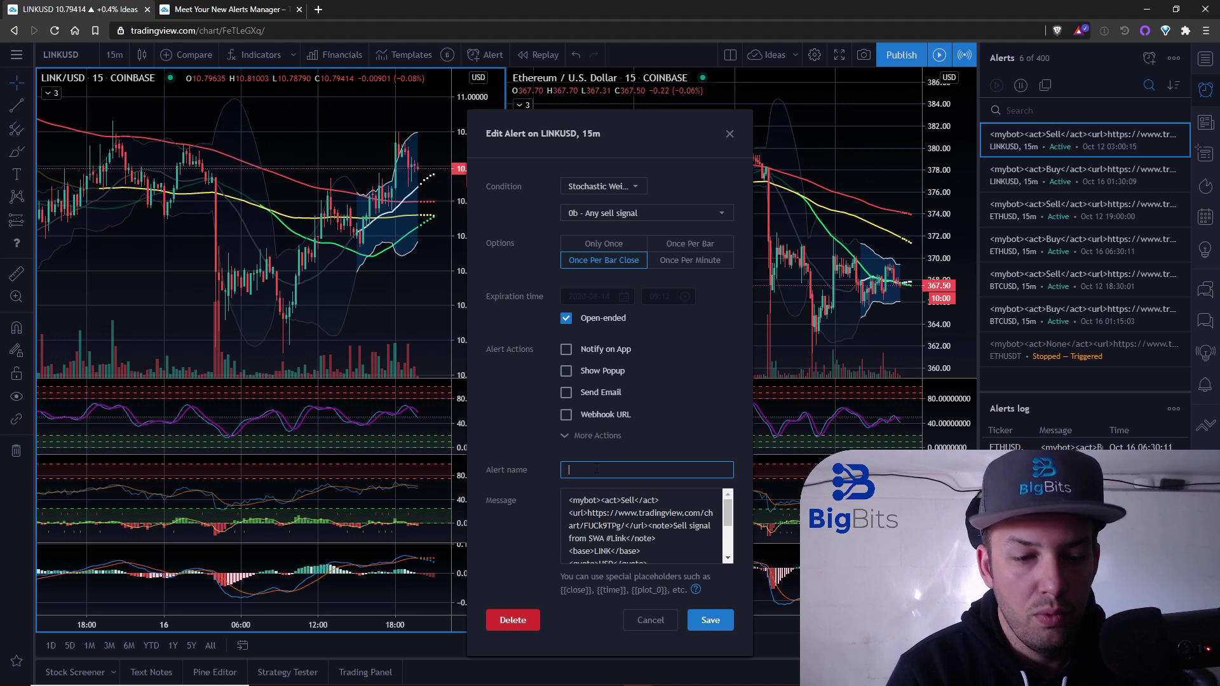
pyautogui.write('Link')
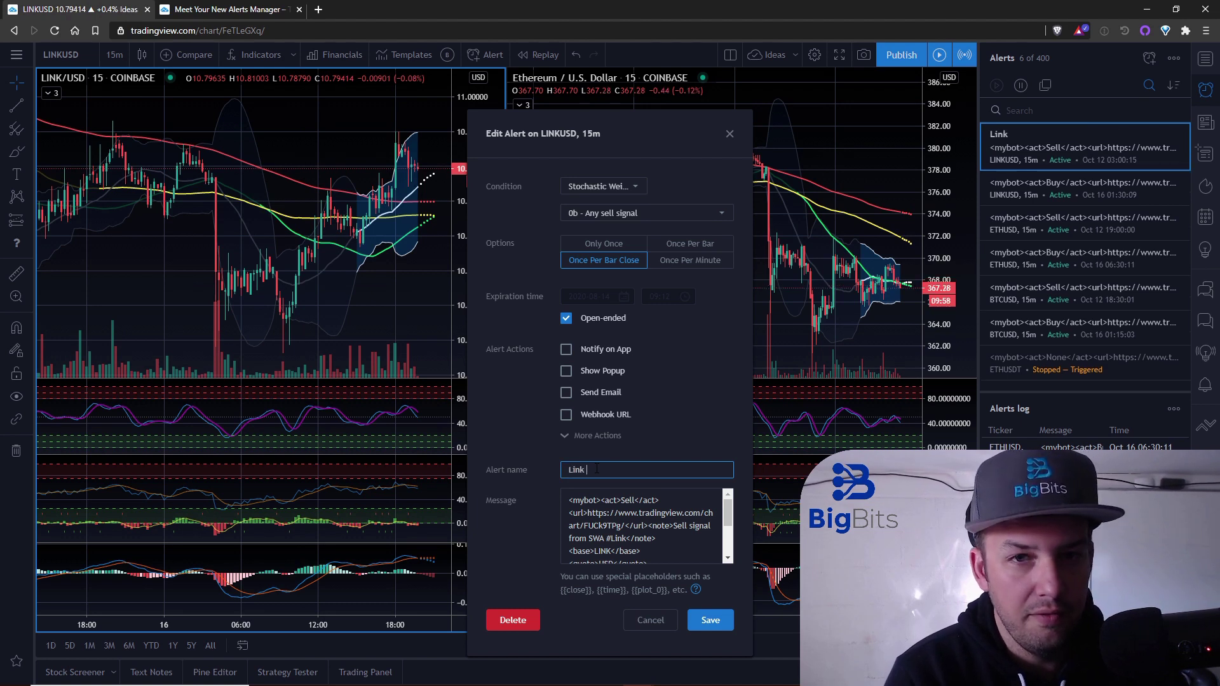
pyautogui.write(' 15 min')
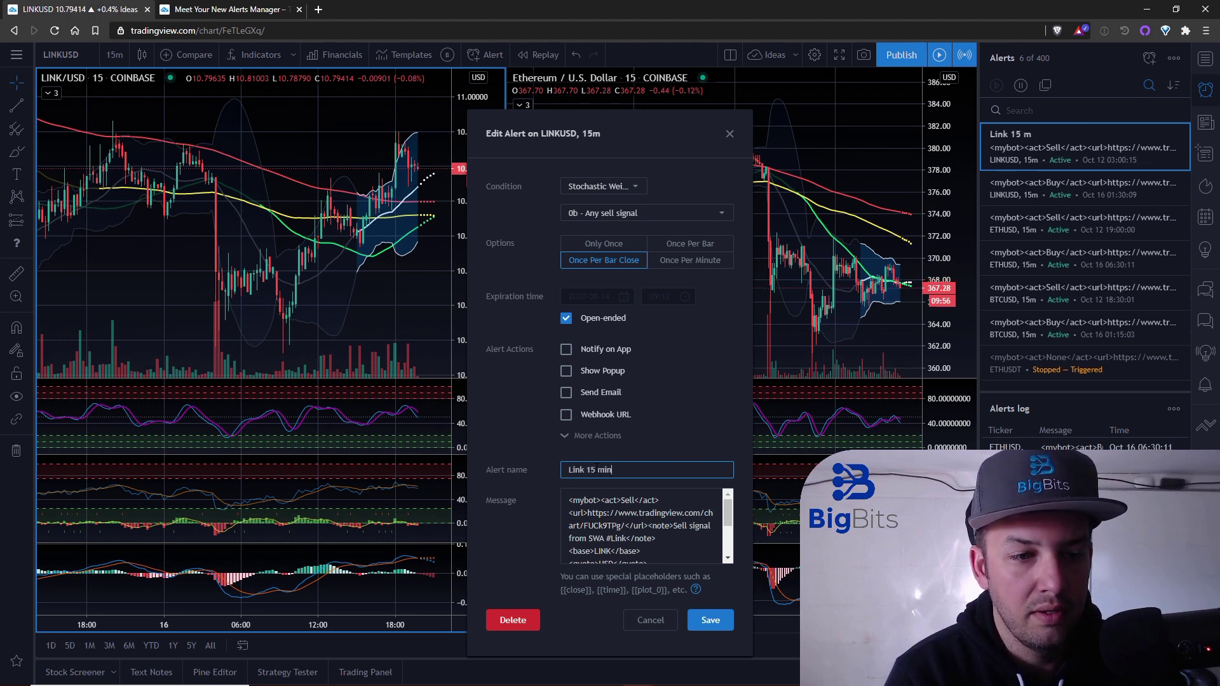
pyautogui.write(' Bot Sell')
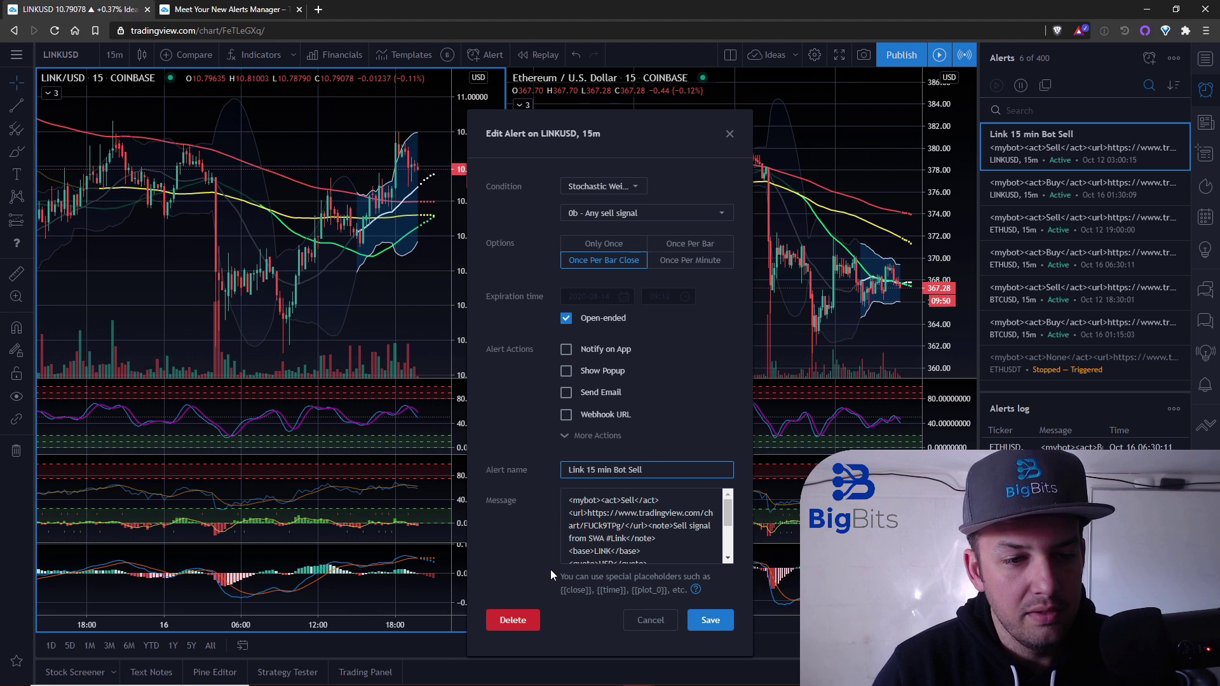
pyautogui.click(707, 625)
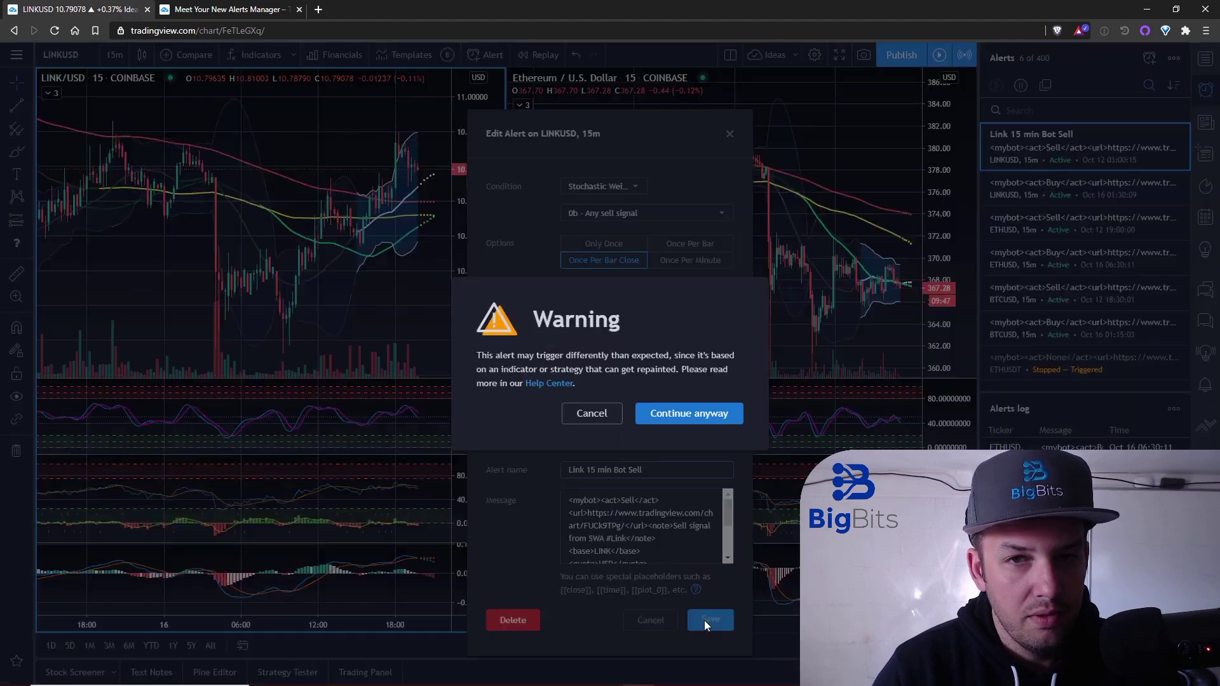
pyautogui.click(672, 415)
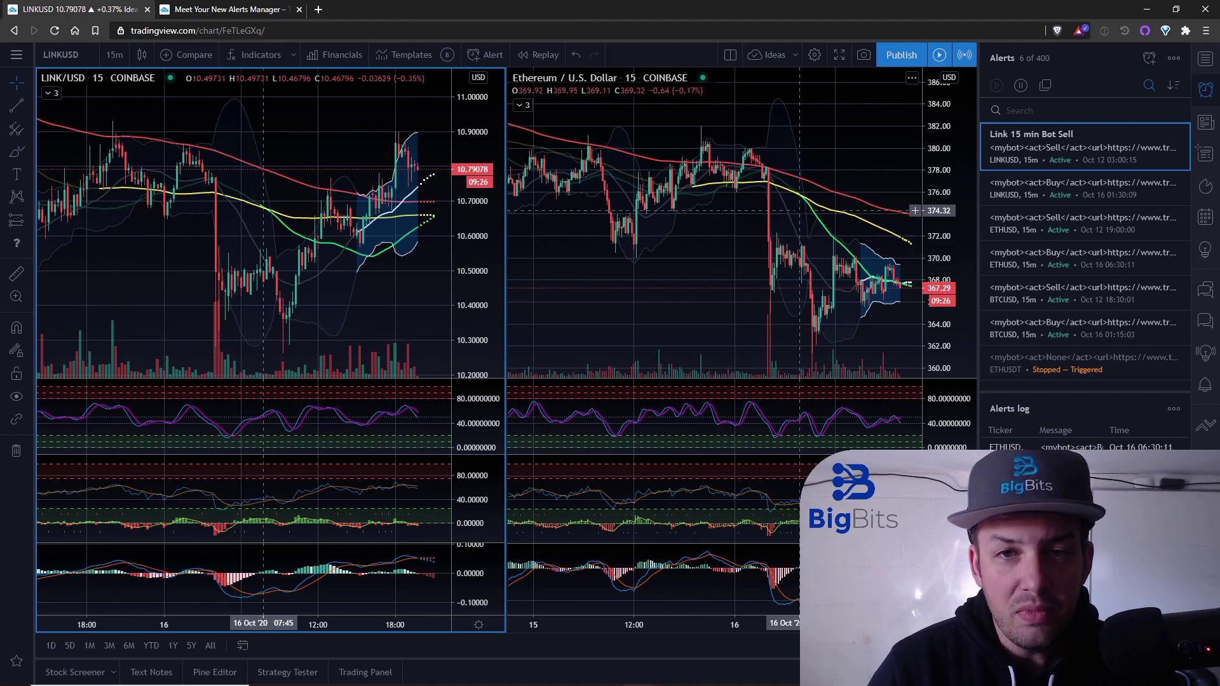
pyautogui.moveTo(1084, 157)
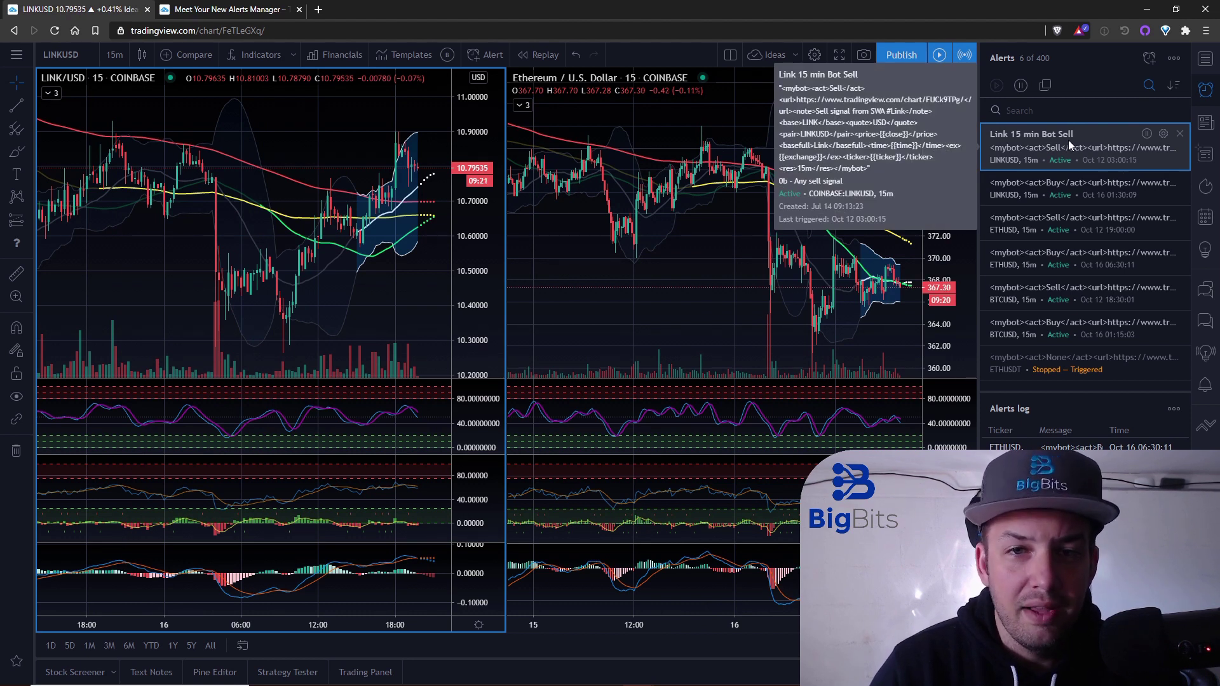
pyautogui.click(256, 12)
# Scroll the article to the sorting tip, then return to the chart headed by Link 15 min Bot Sell
pyautogui.scroll(-3, 518, 223)
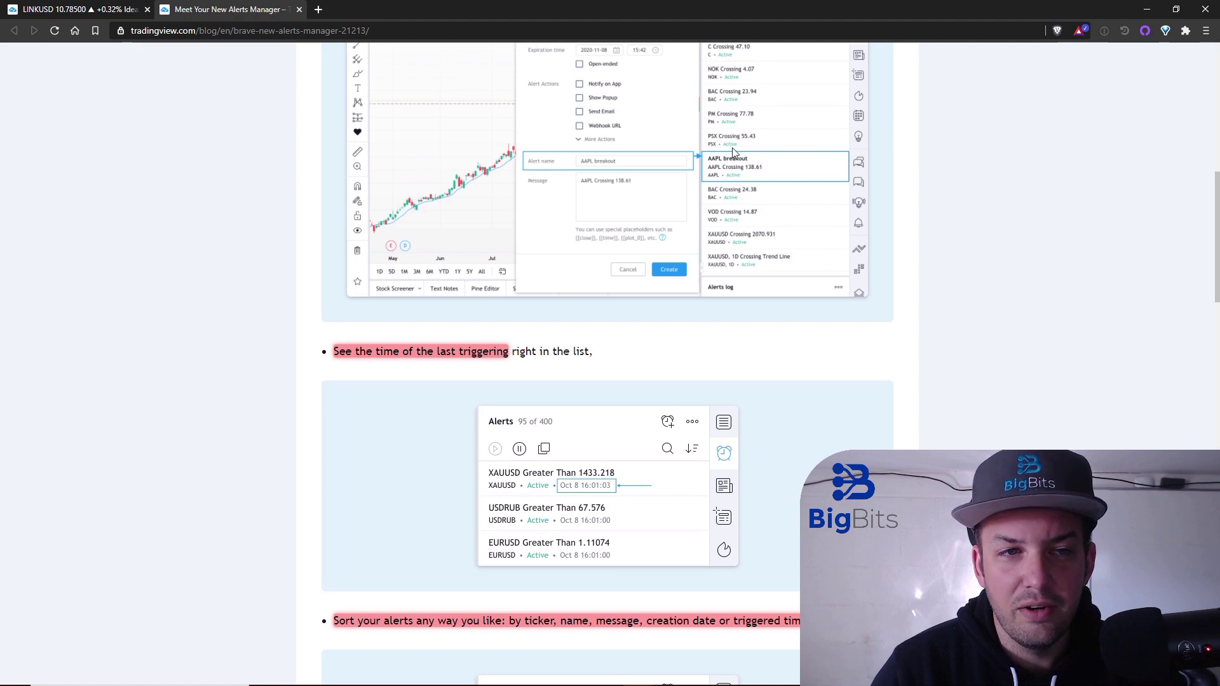
pyautogui.scroll(-3, 212, 251)
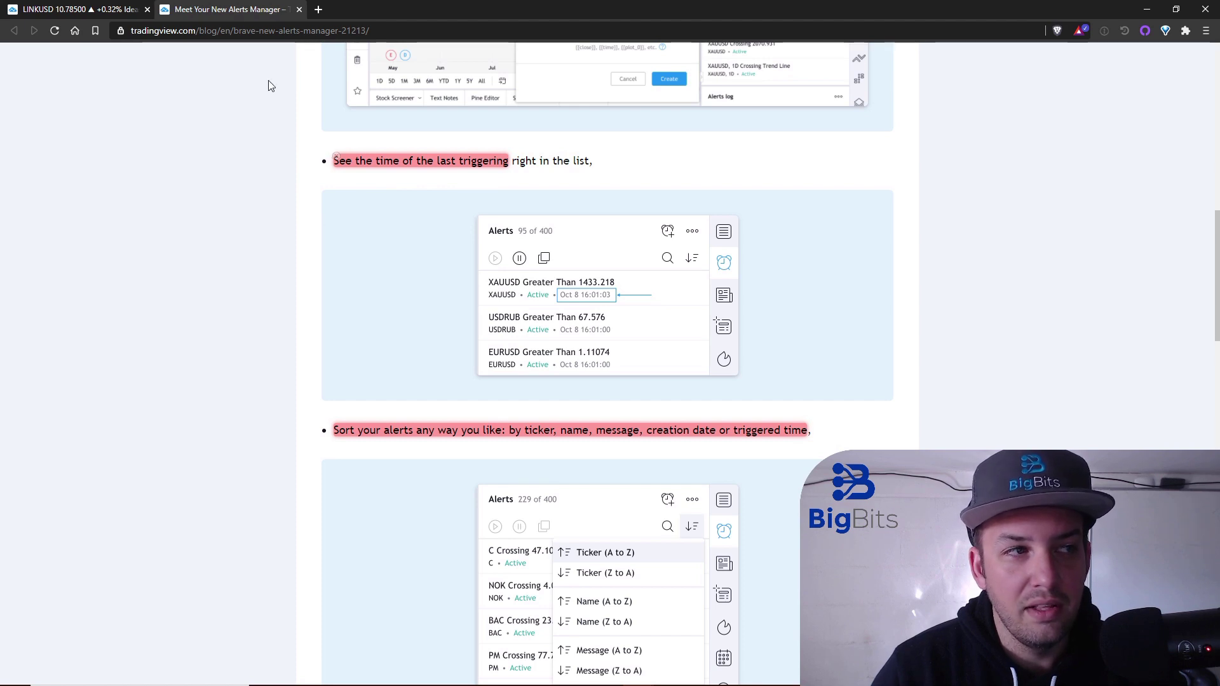
pyautogui.click(94, 12)
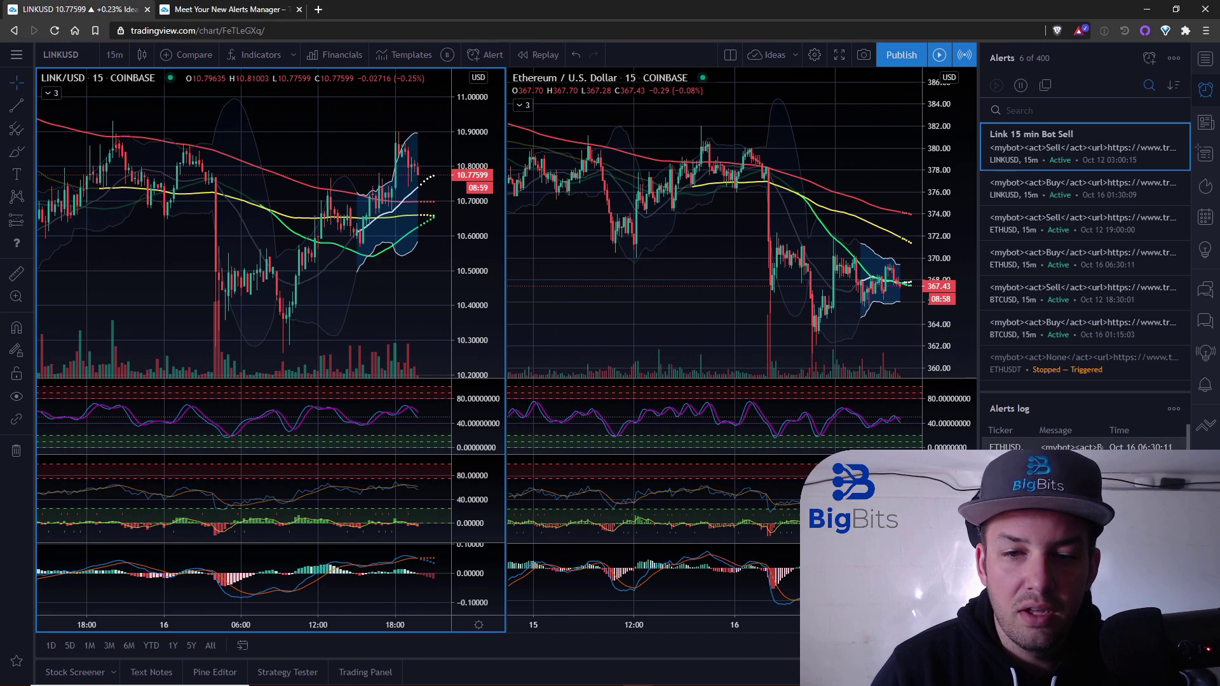
pyautogui.click(1172, 409)
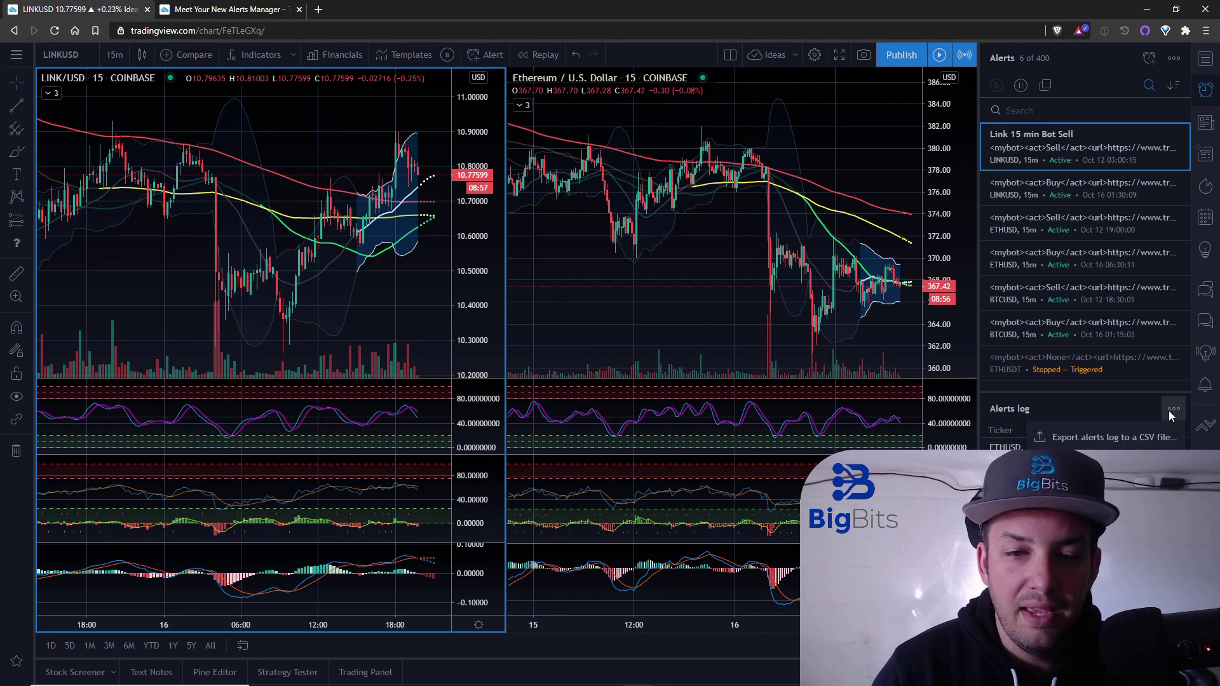
pyautogui.click(1074, 450)
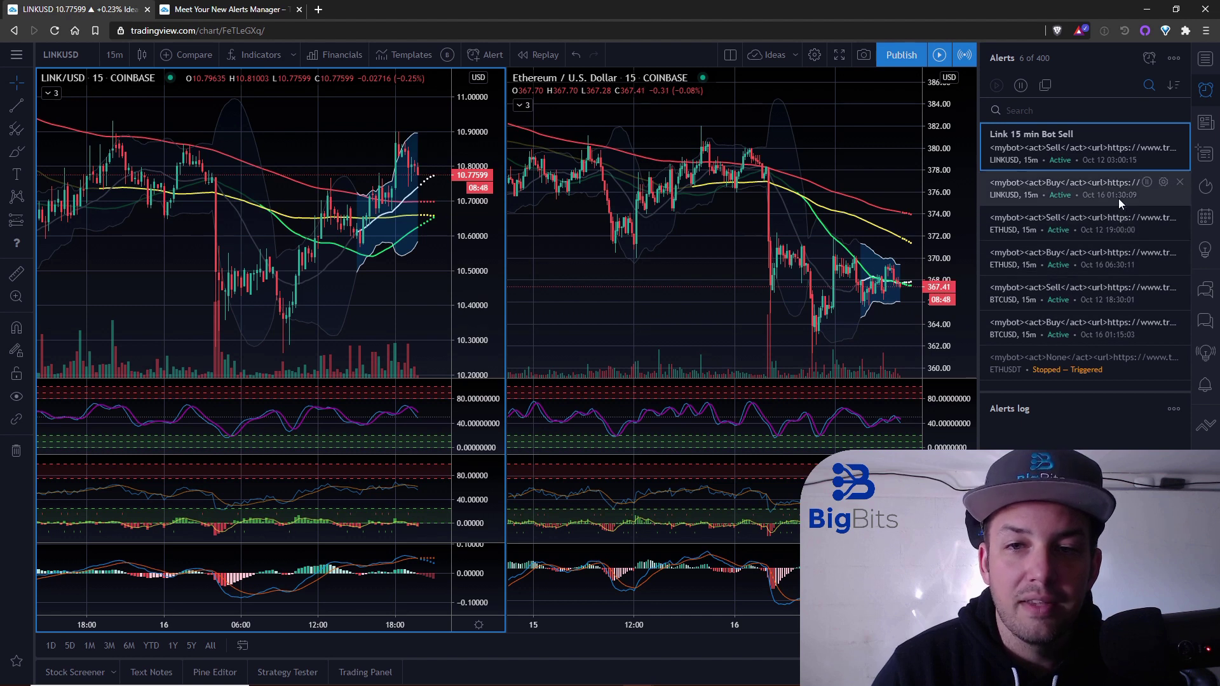
pyautogui.moveTo(1119, 198)
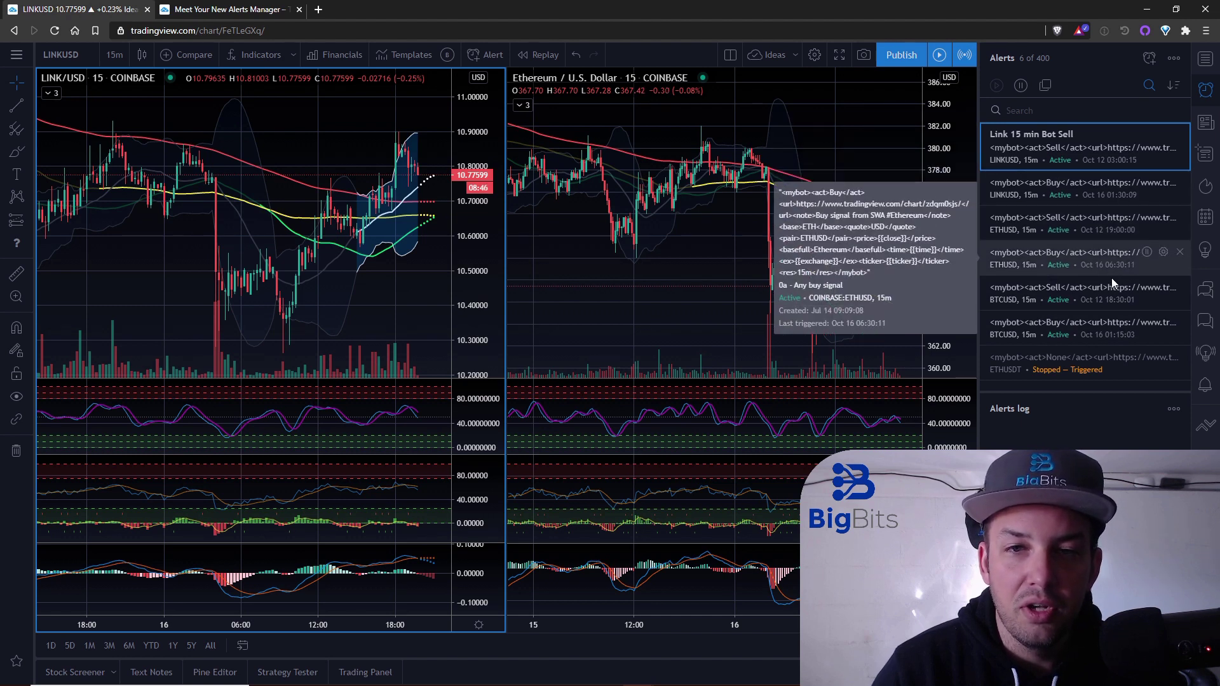
pyautogui.click(231, 13)
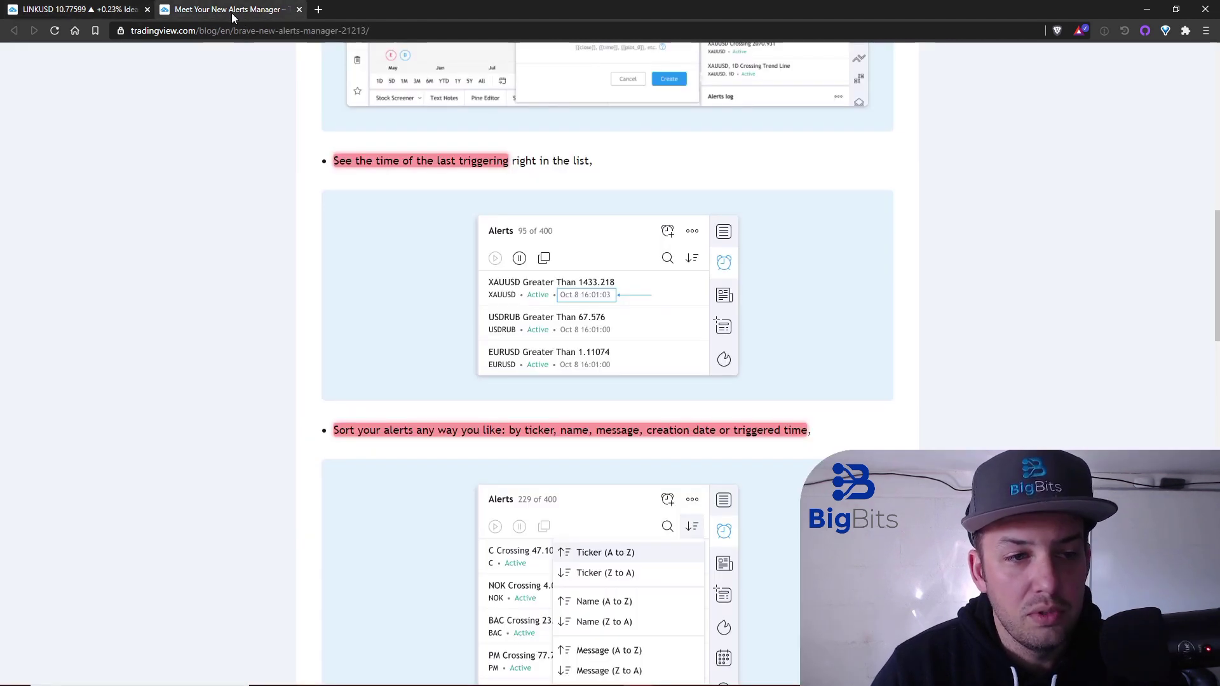
pyautogui.scroll(-3, 261, 203)
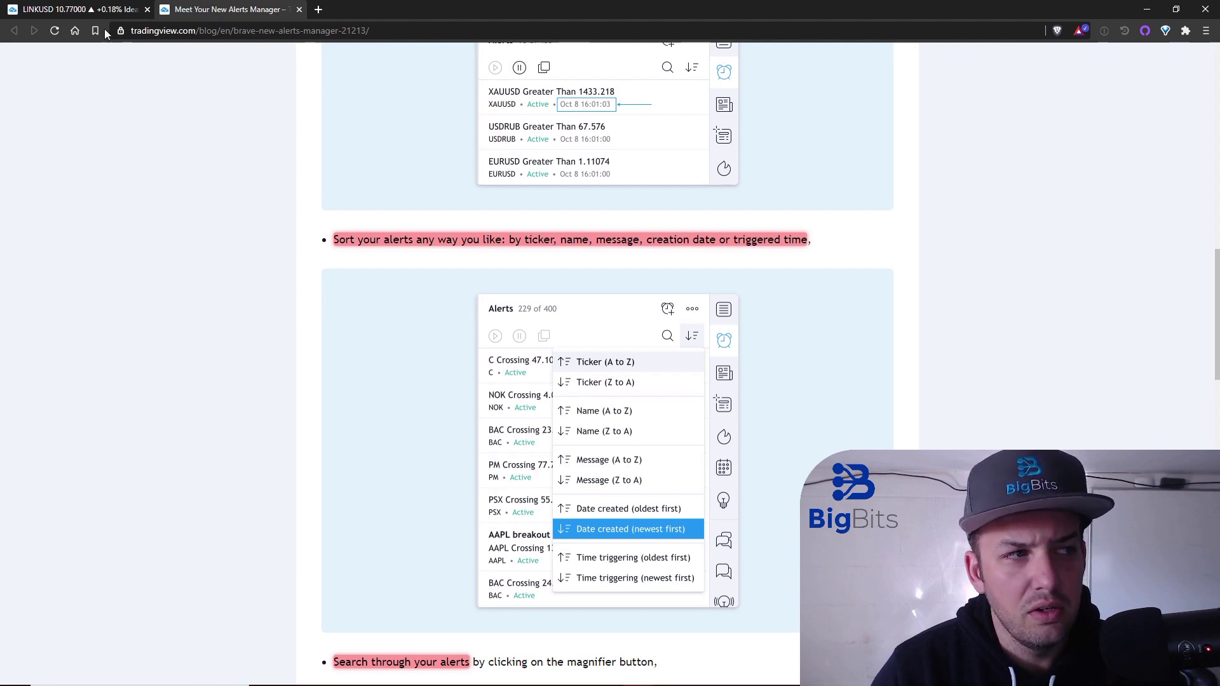
pyautogui.click(89, 11)
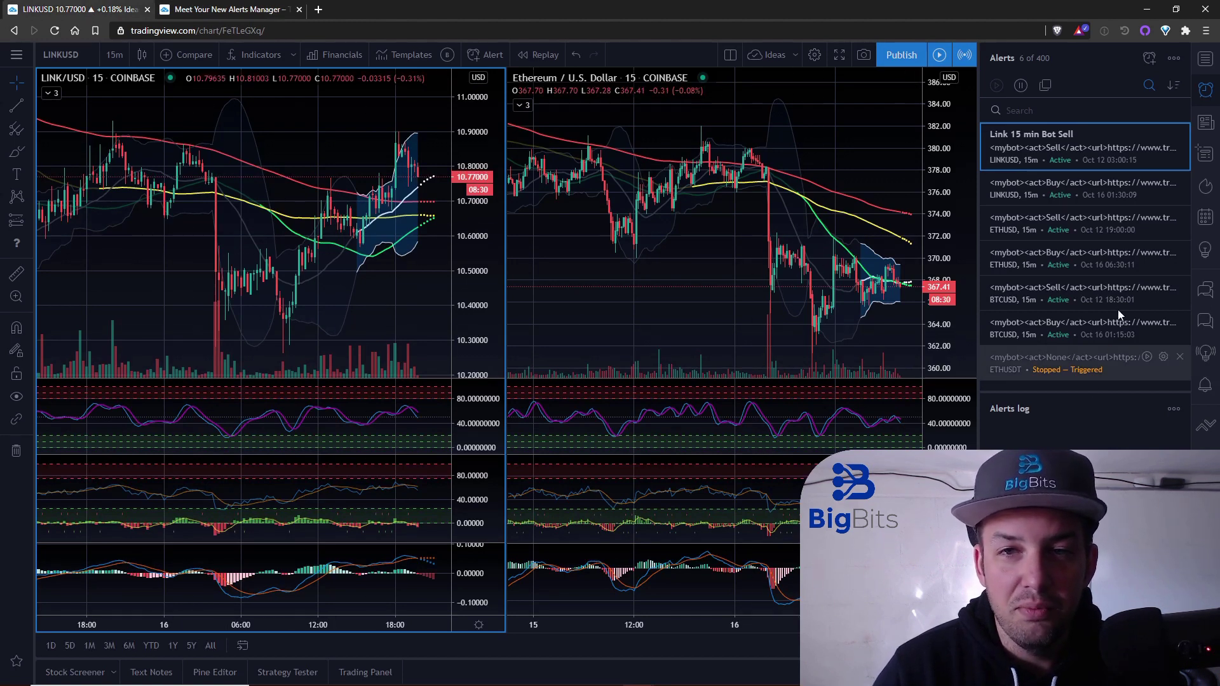
# Sort the alerts by Time triggering, newest first, then switch to the blog article
pyautogui.click(1170, 83)
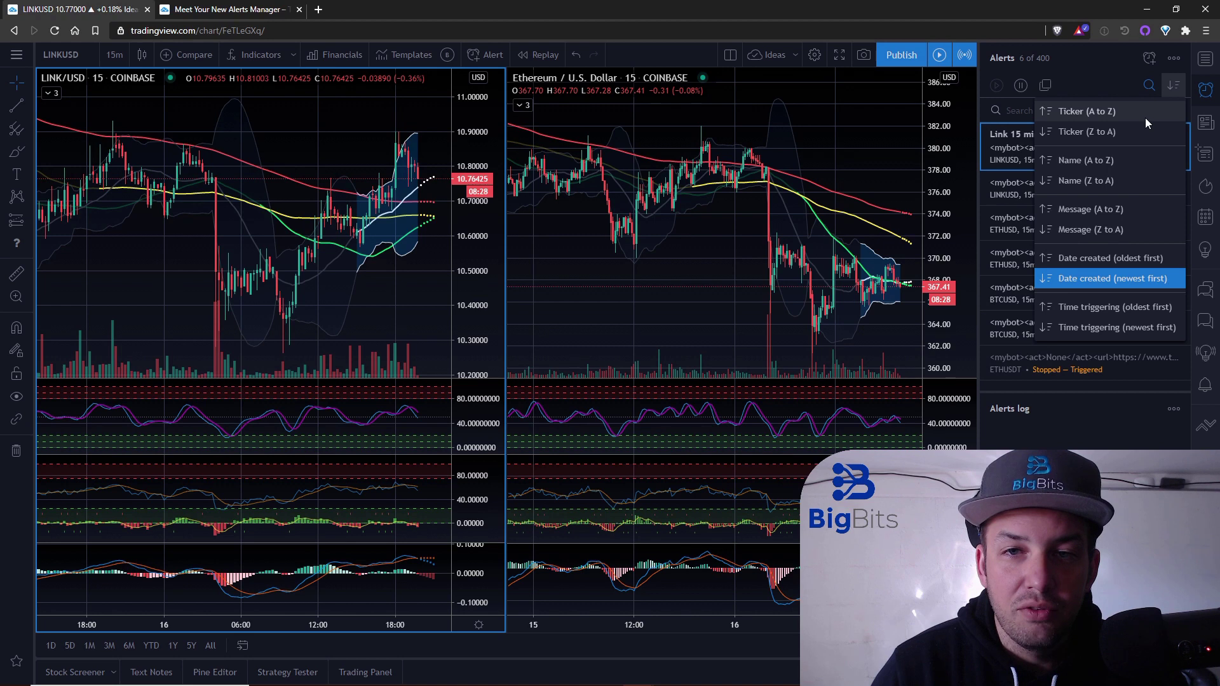
pyautogui.click(1123, 329)
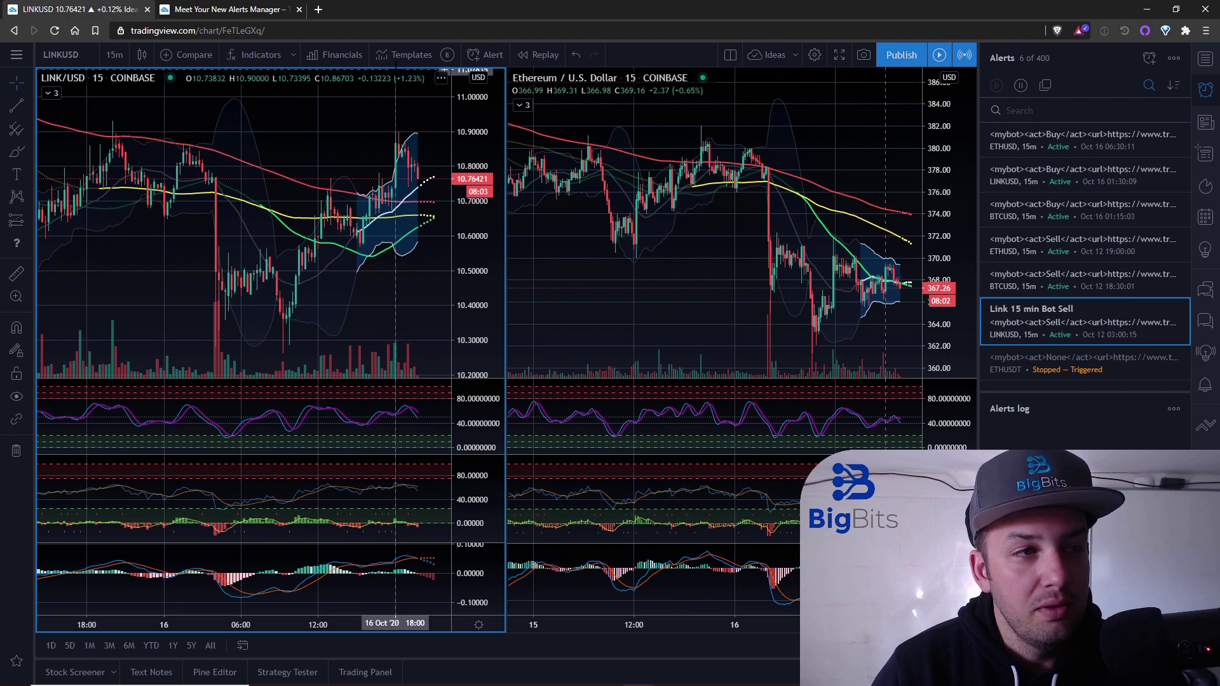
pyautogui.click(1173, 85)
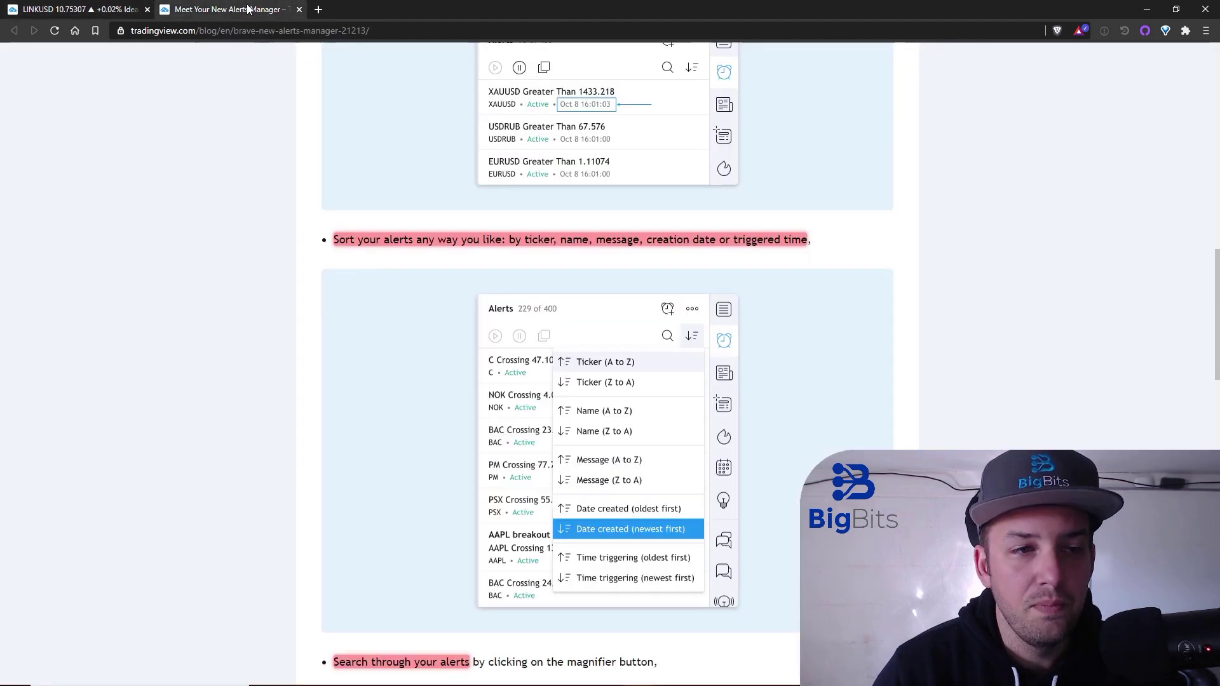
pyautogui.click(229, 9)
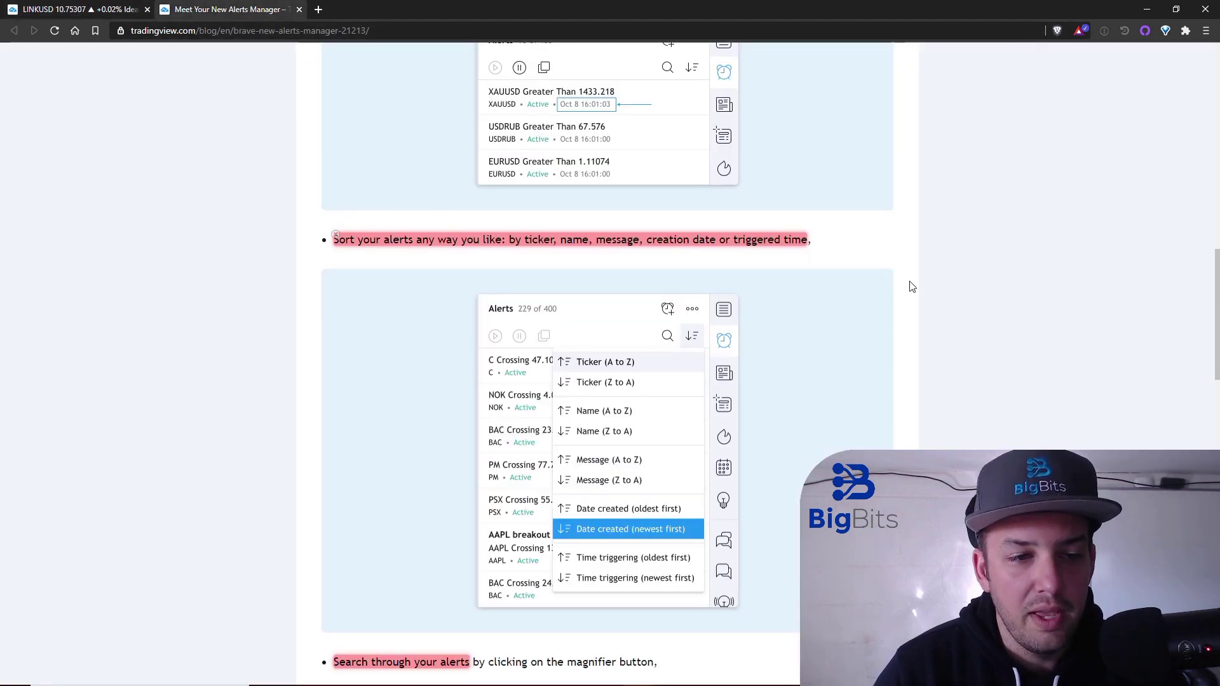
pyautogui.scroll(-5, 908, 267)
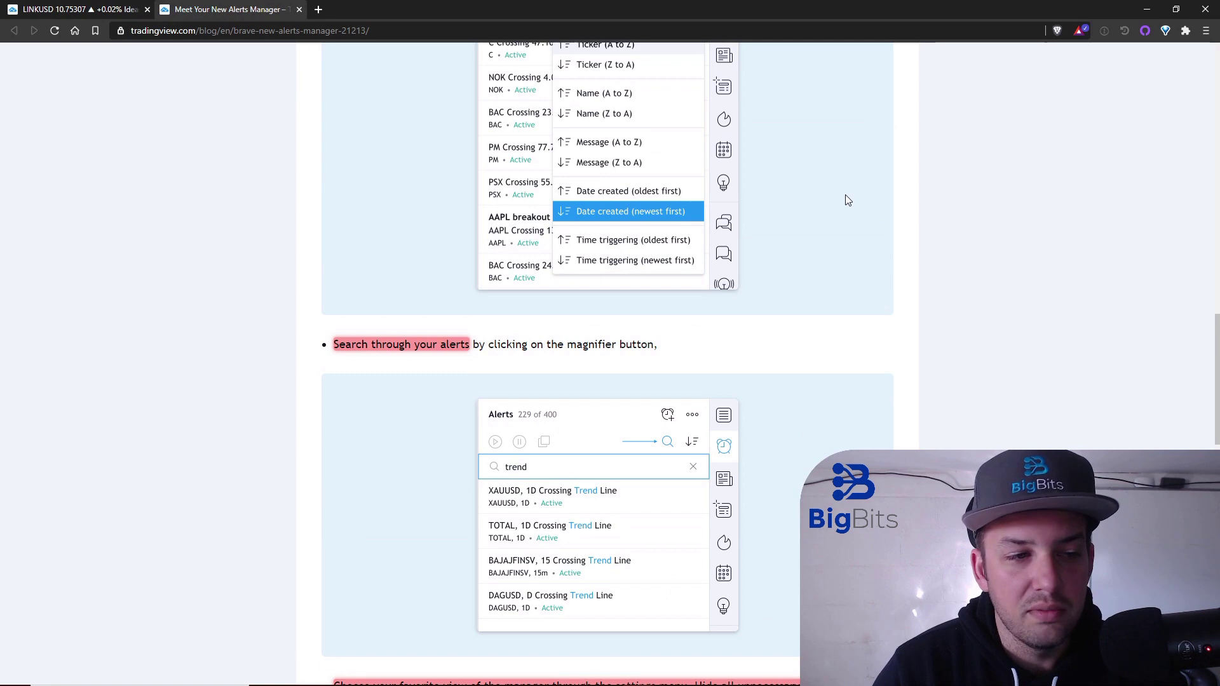
pyautogui.scroll(-3, 845, 201)
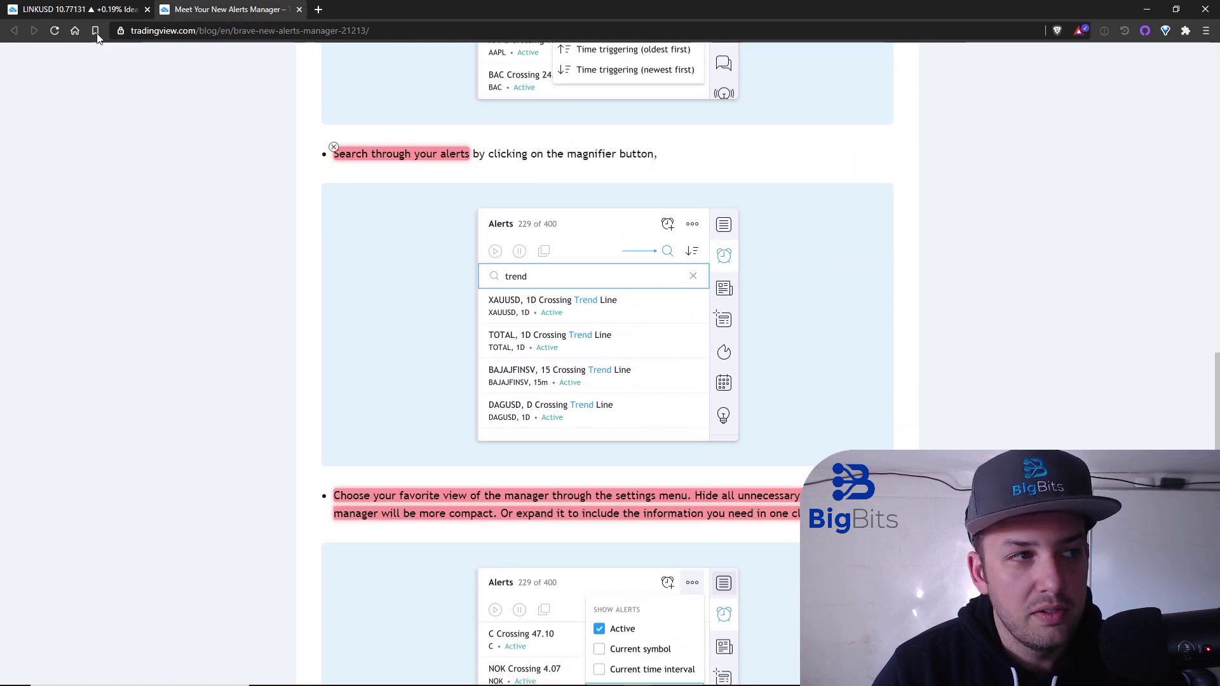
pyautogui.click(77, 8)
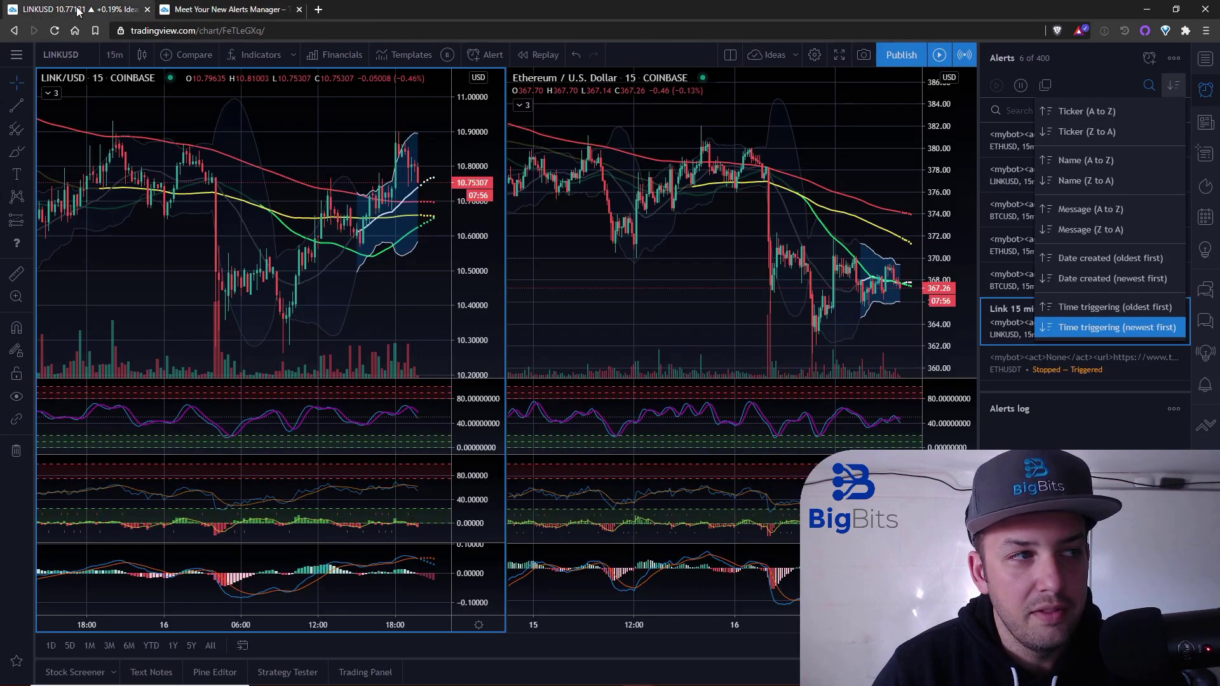
pyautogui.click(1093, 85)
# Re-sort the alerts by Name (A to Z), putting Link 15 min Bot Sell first
pyautogui.click(1175, 86)
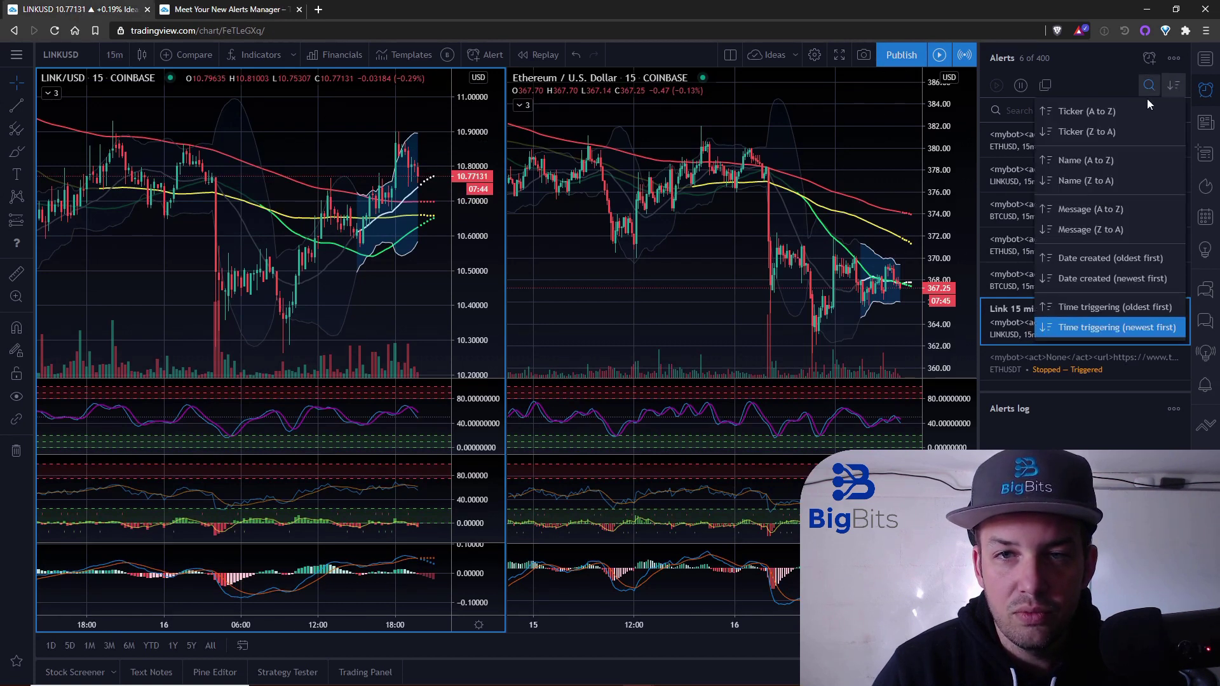
pyautogui.click(1111, 159)
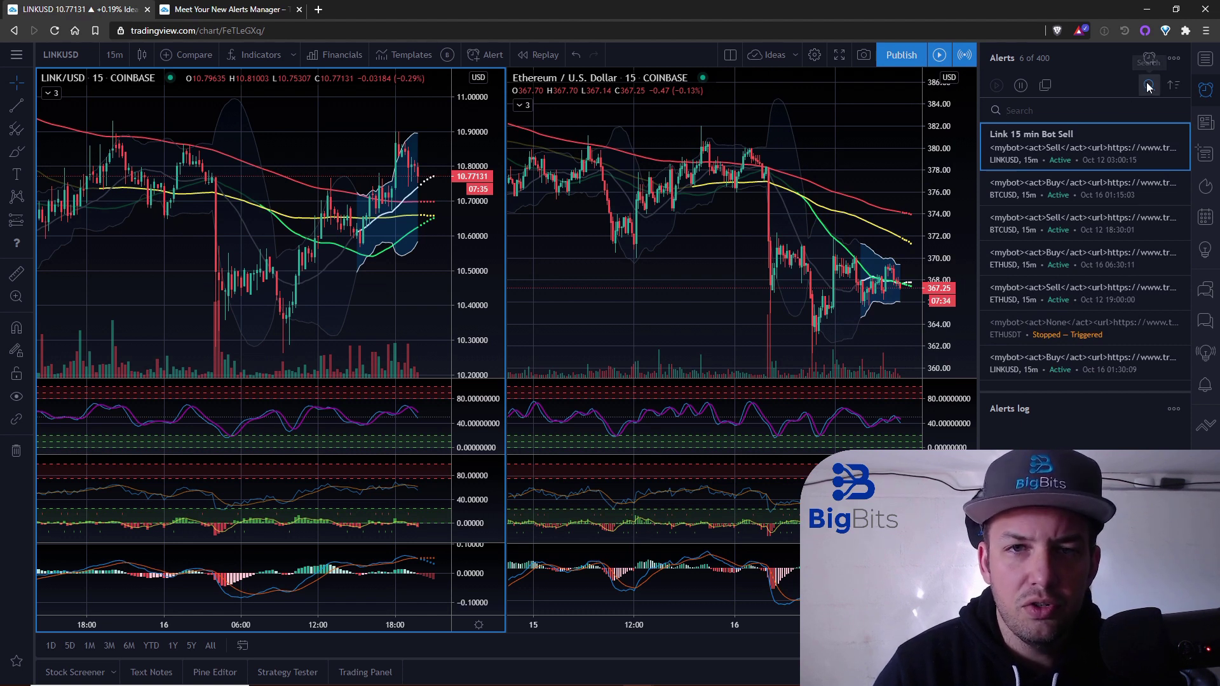
# Search the alerts for 'bot', then replace it with 'link' to leave the two LINKUSD alerts
pyautogui.moveTo(1088, 155)
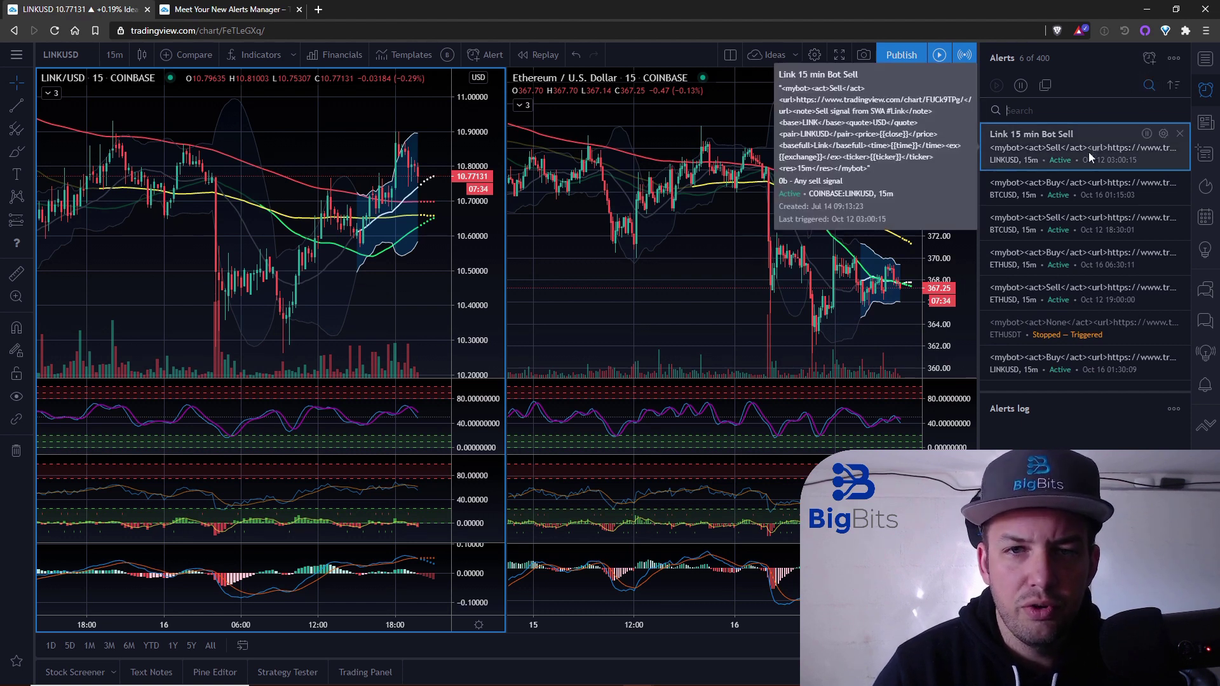
pyautogui.click(1149, 88)
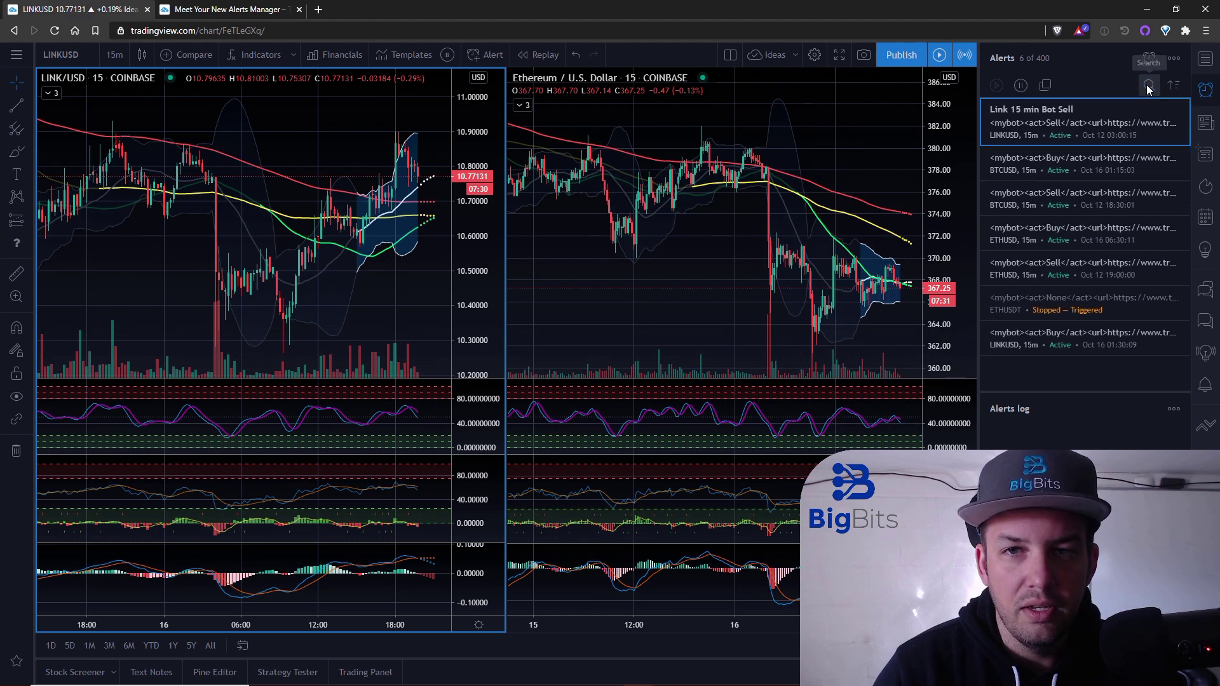
pyautogui.click(1150, 88)
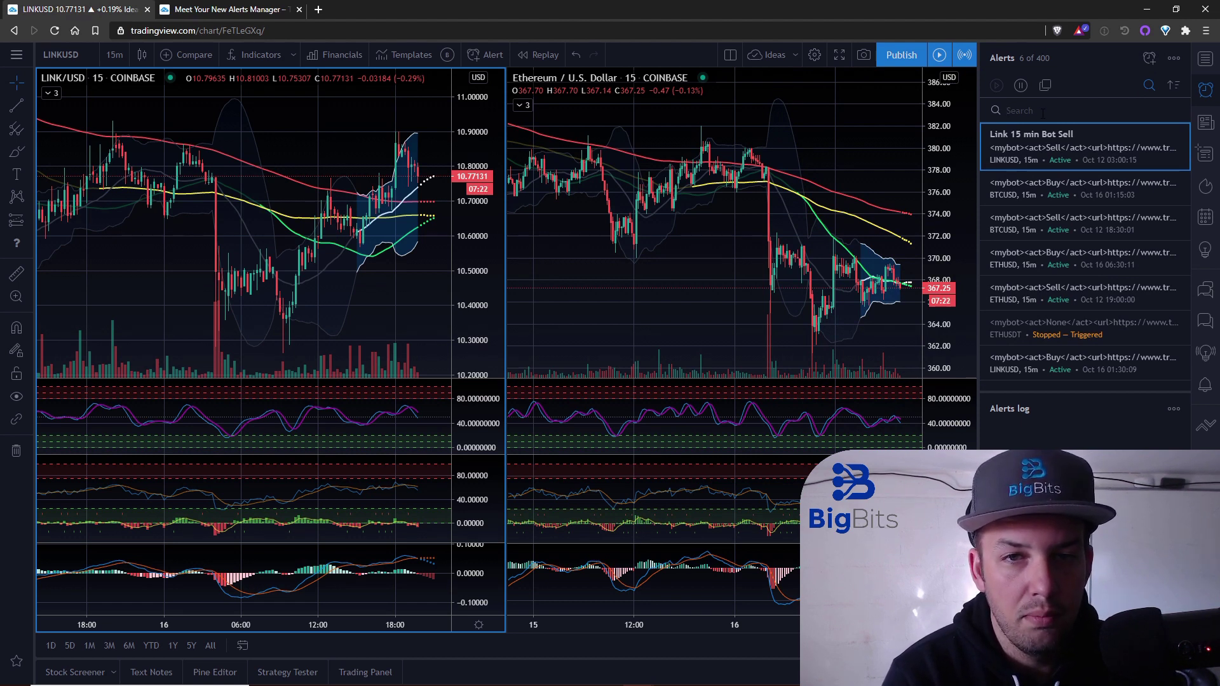
pyautogui.write('bot')
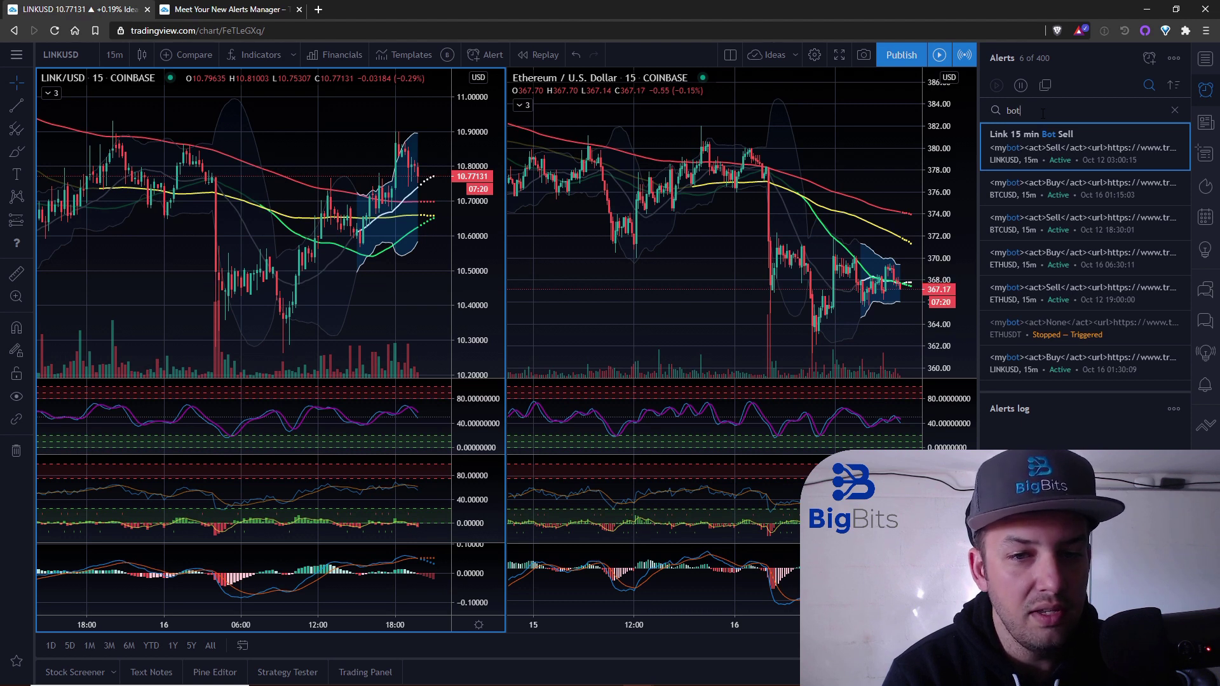
pyautogui.moveTo(1029, 145)
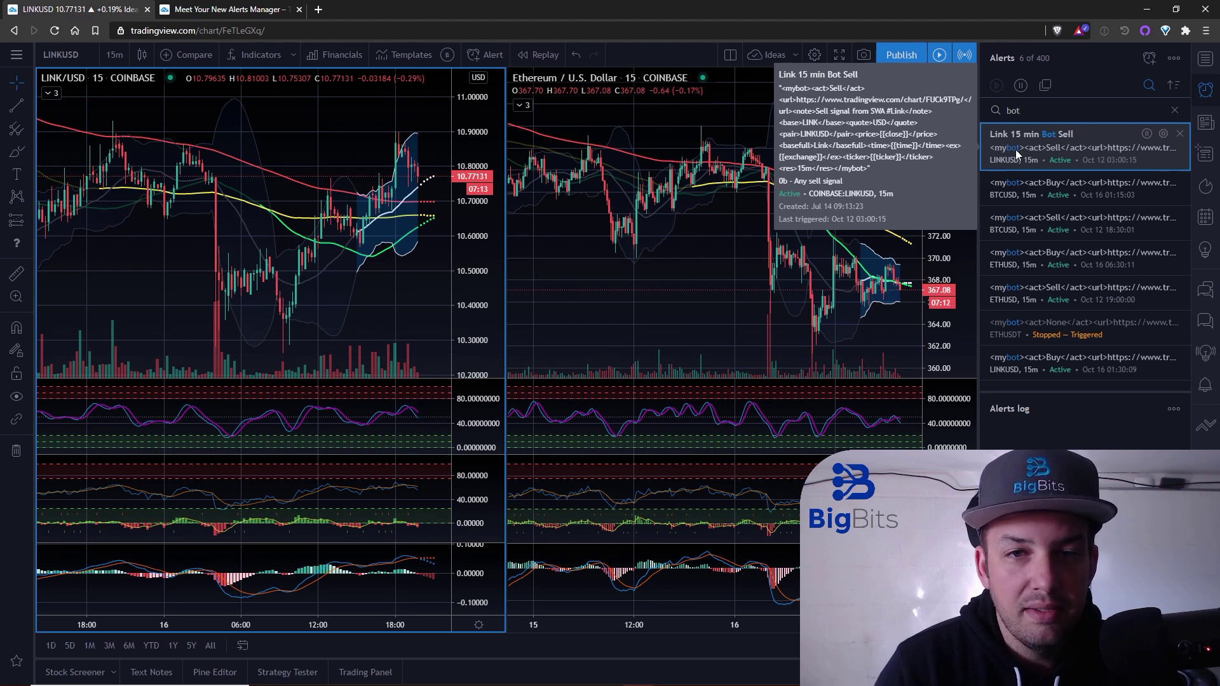
pyautogui.doubleClick(1033, 110)
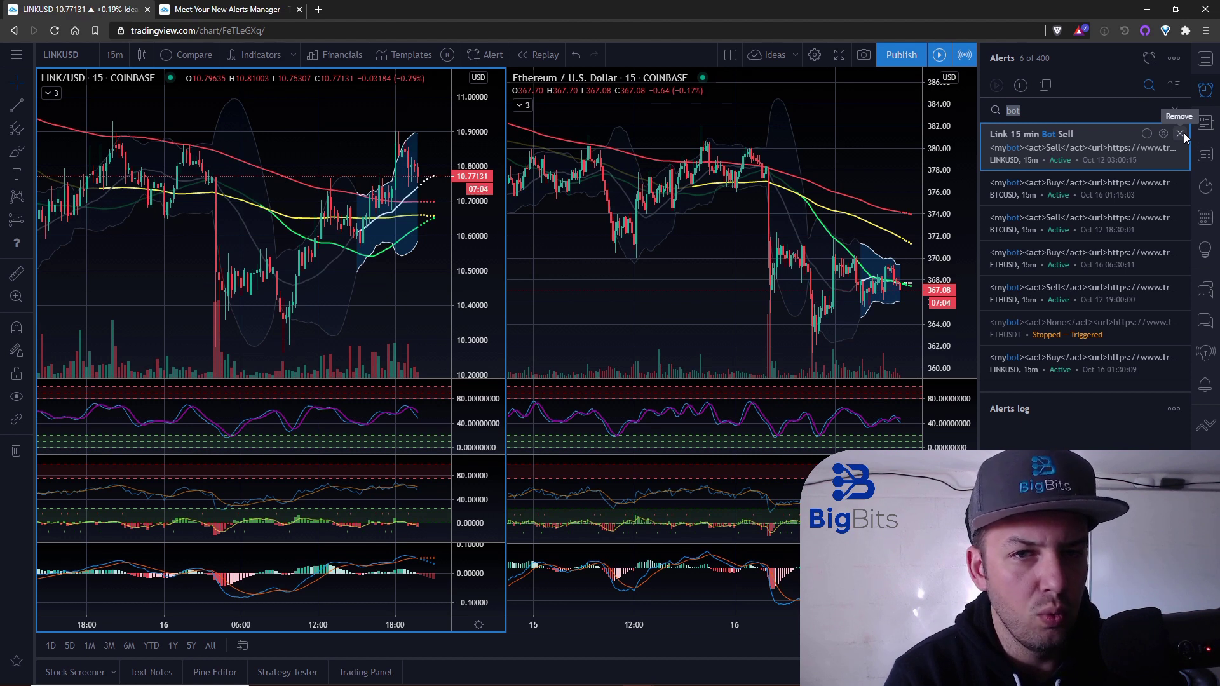
pyautogui.write('link')
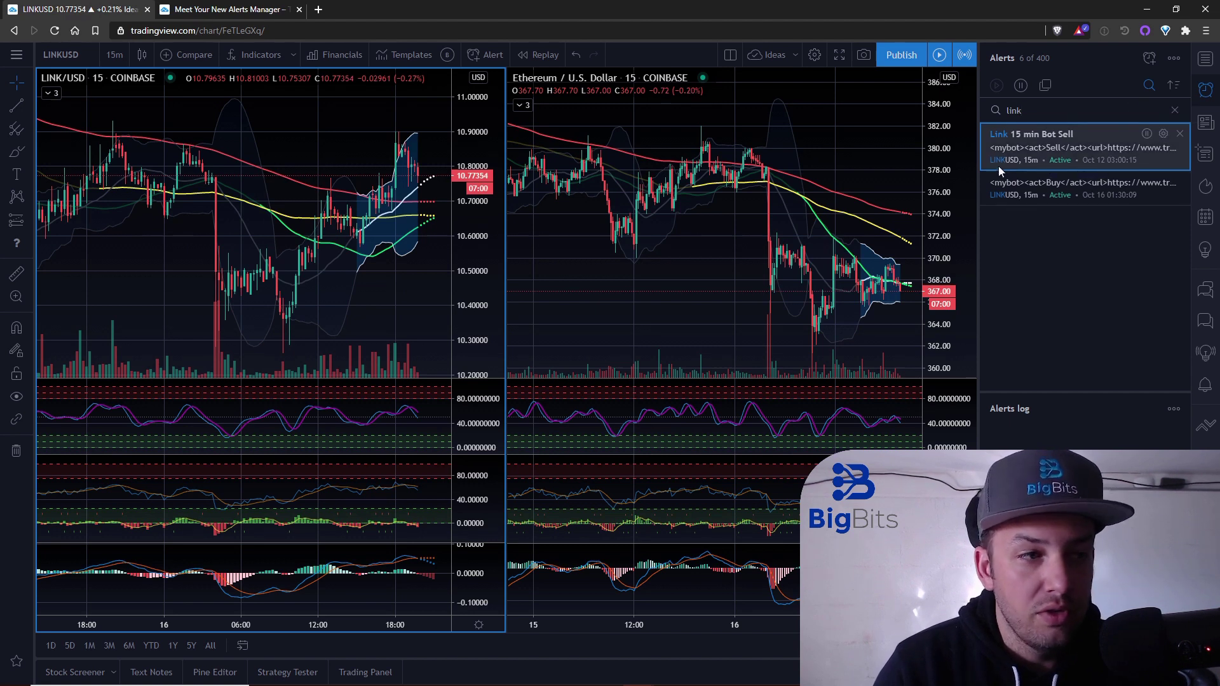
pyautogui.moveTo(1003, 165)
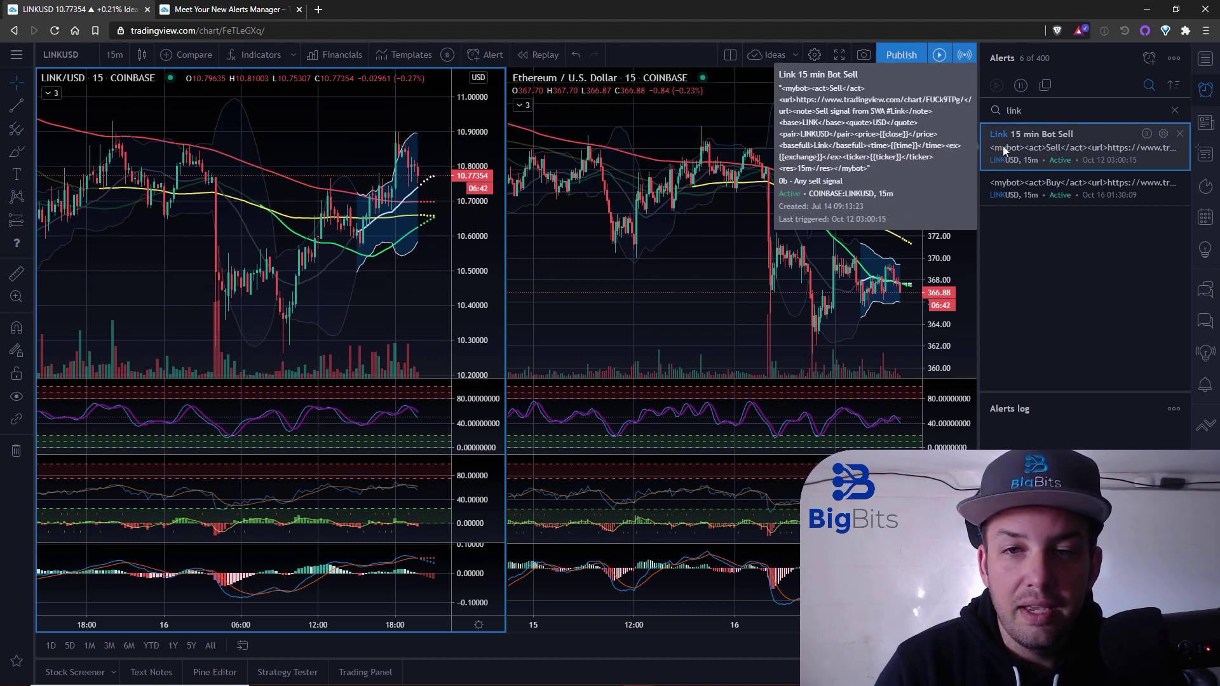
pyautogui.moveTo(1024, 110); pyautogui.dragTo(956, 110)
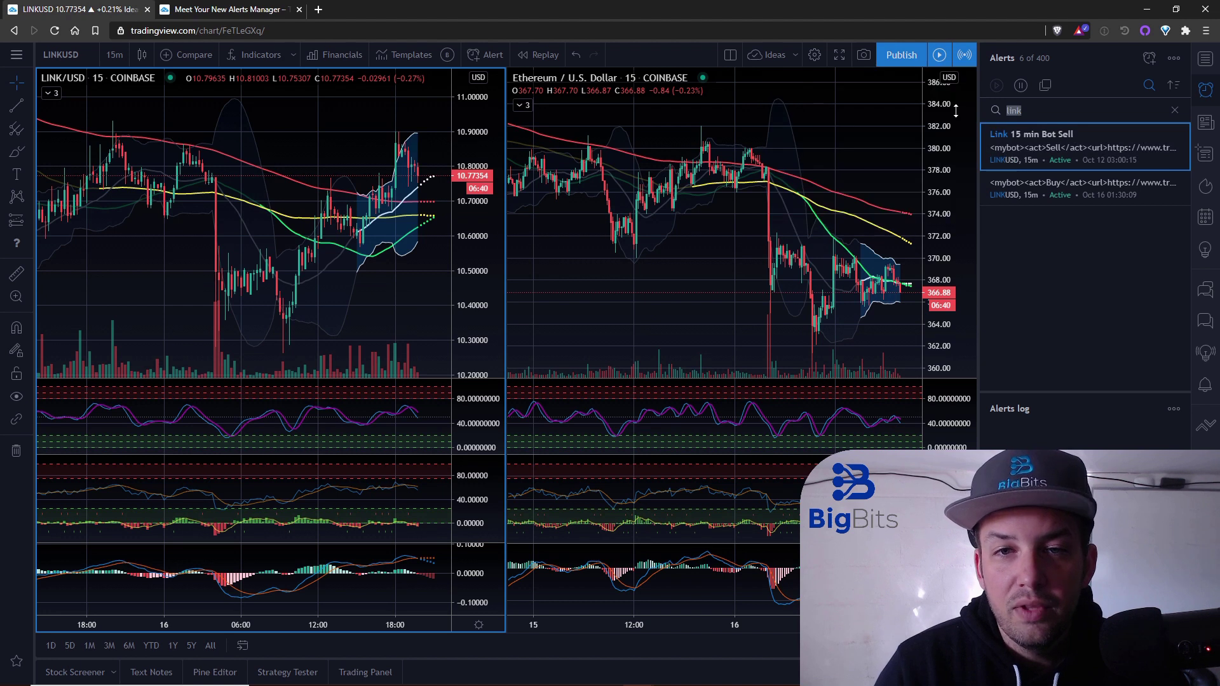
# Try the searches 15m, link and link+1, then delete the text to restore all six alerts
pyautogui.write('15m')
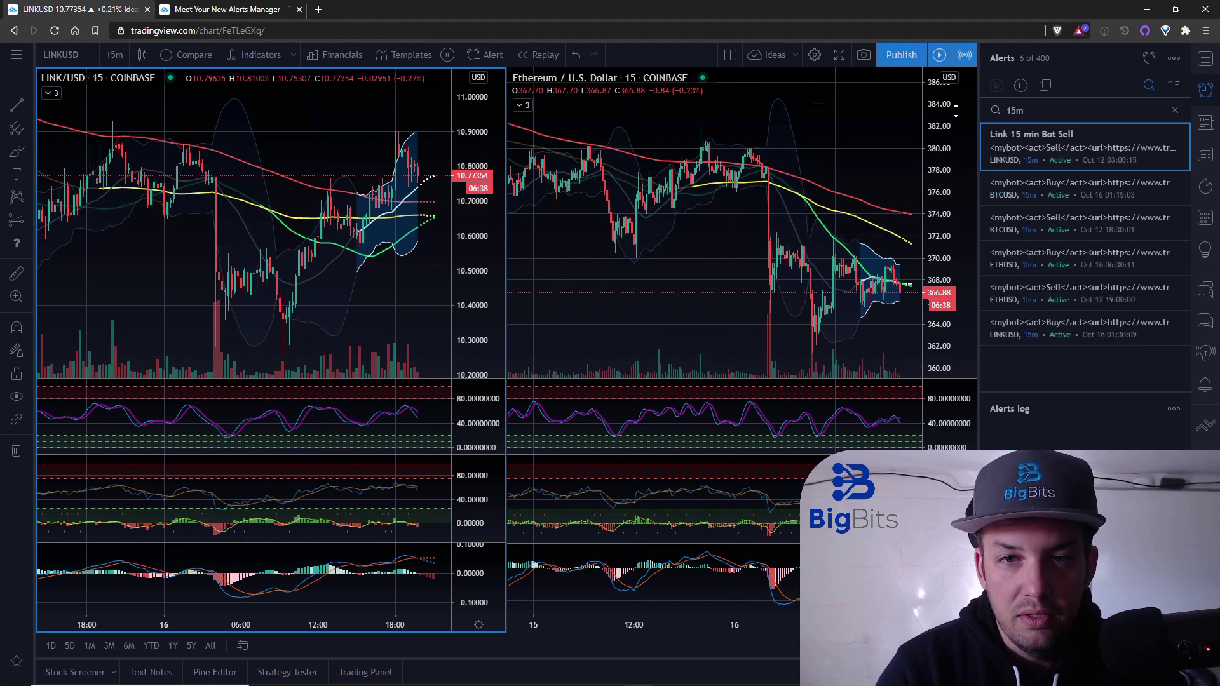
pyautogui.moveTo(1029, 161)
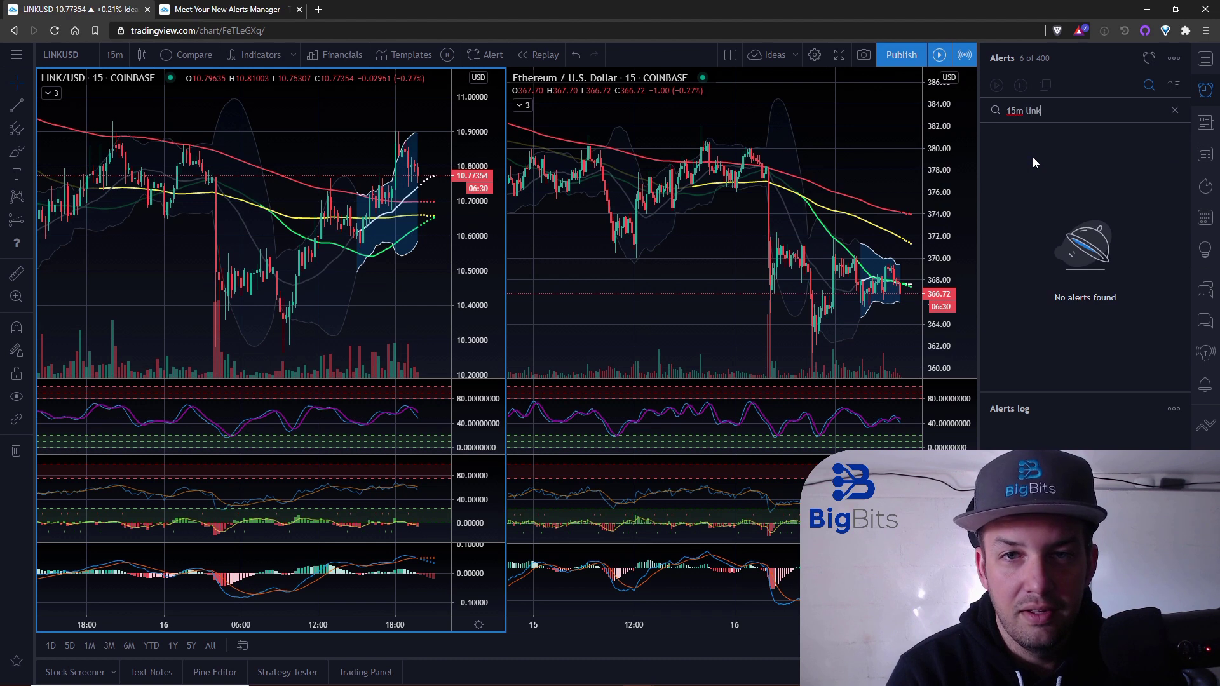
pyautogui.press('BackSpace')
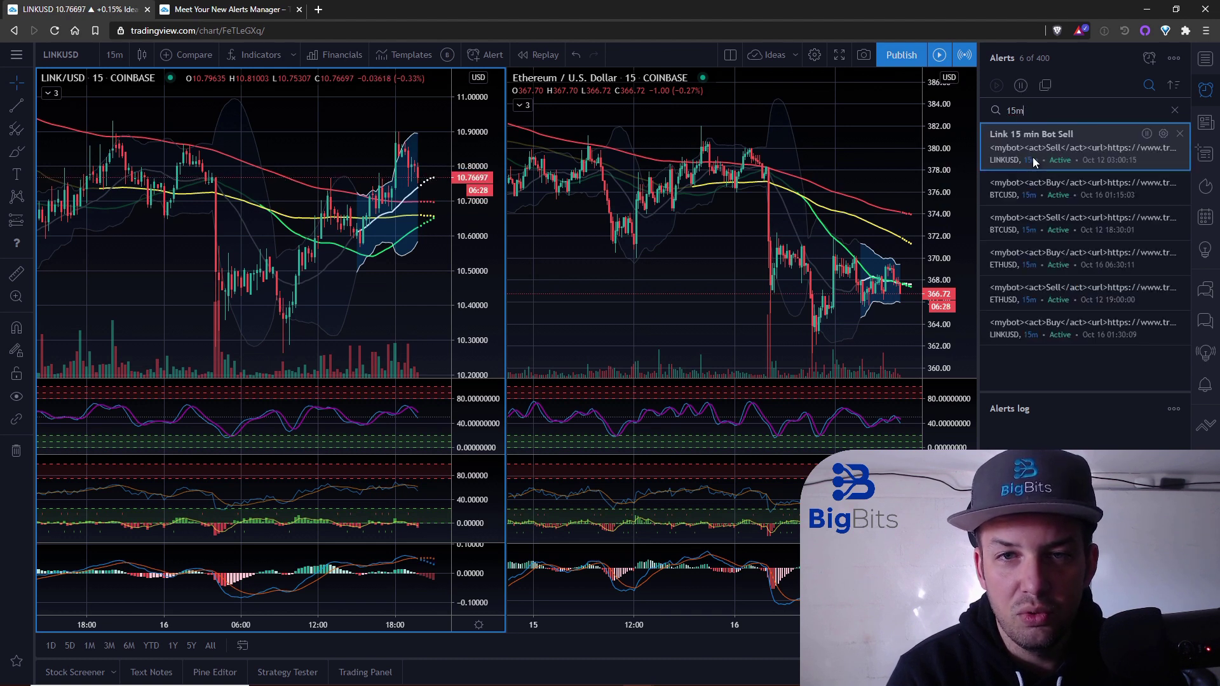
pyautogui.press('BackSpace')
pyautogui.press('BackSpace')
pyautogui.press('BackSpace')
pyautogui.write('link')
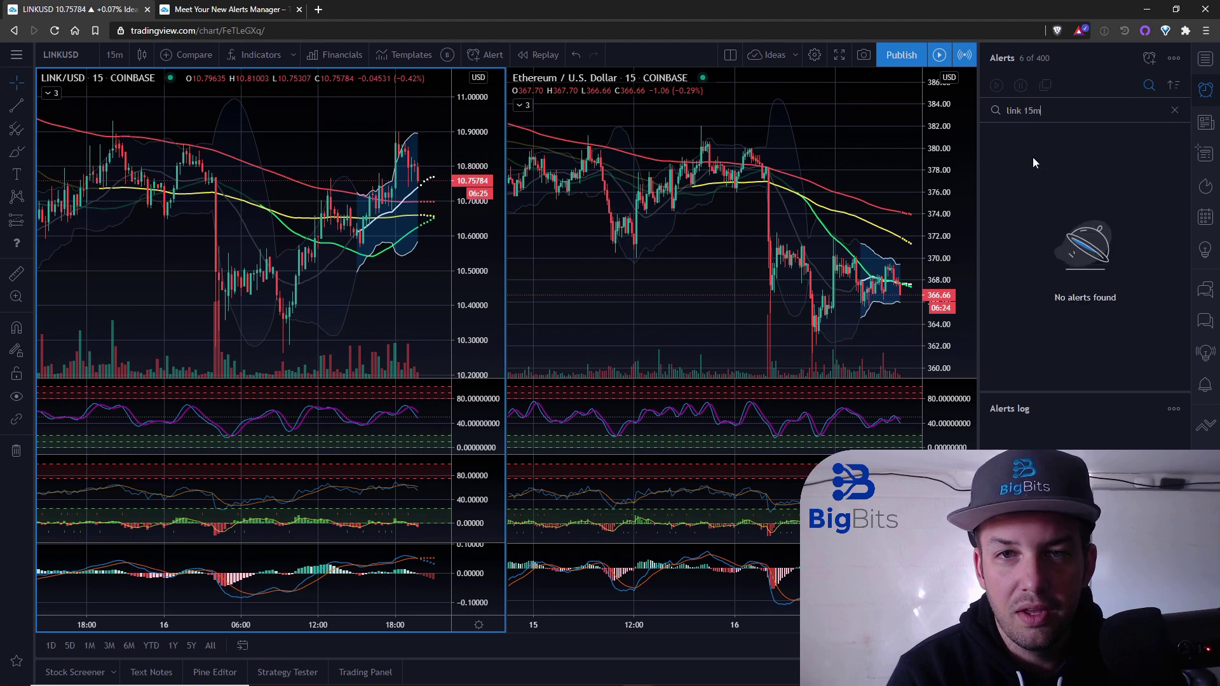
pyautogui.press('BackSpace')
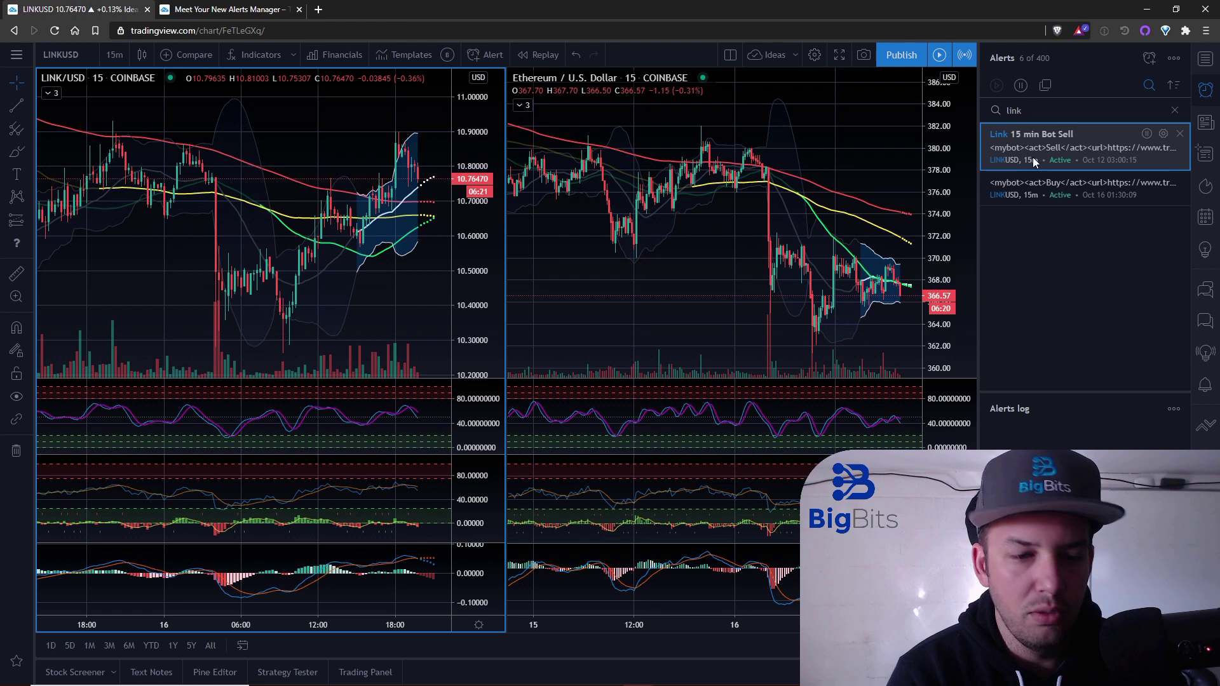
pyautogui.write('+15')
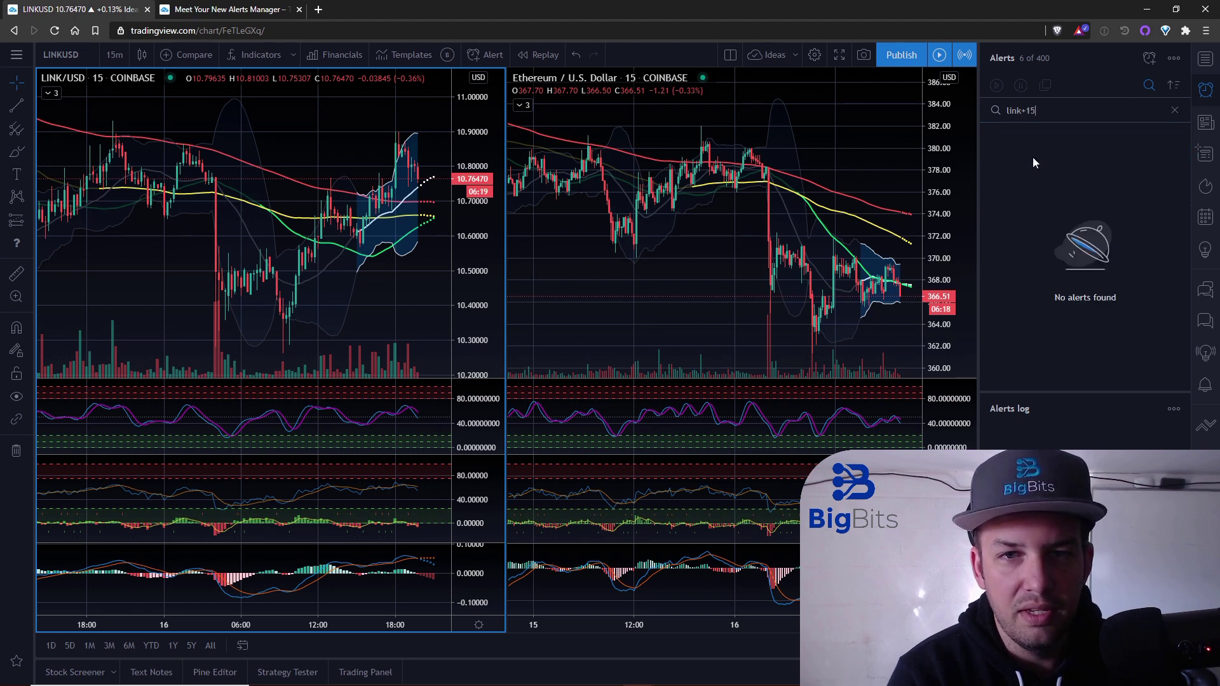
pyautogui.press('BackSpace')
pyautogui.press('BackSpace')
pyautogui.press('BackSpace')
pyautogui.press('BackSpace')
pyautogui.press('BackSpace')
pyautogui.press('BackSpace')
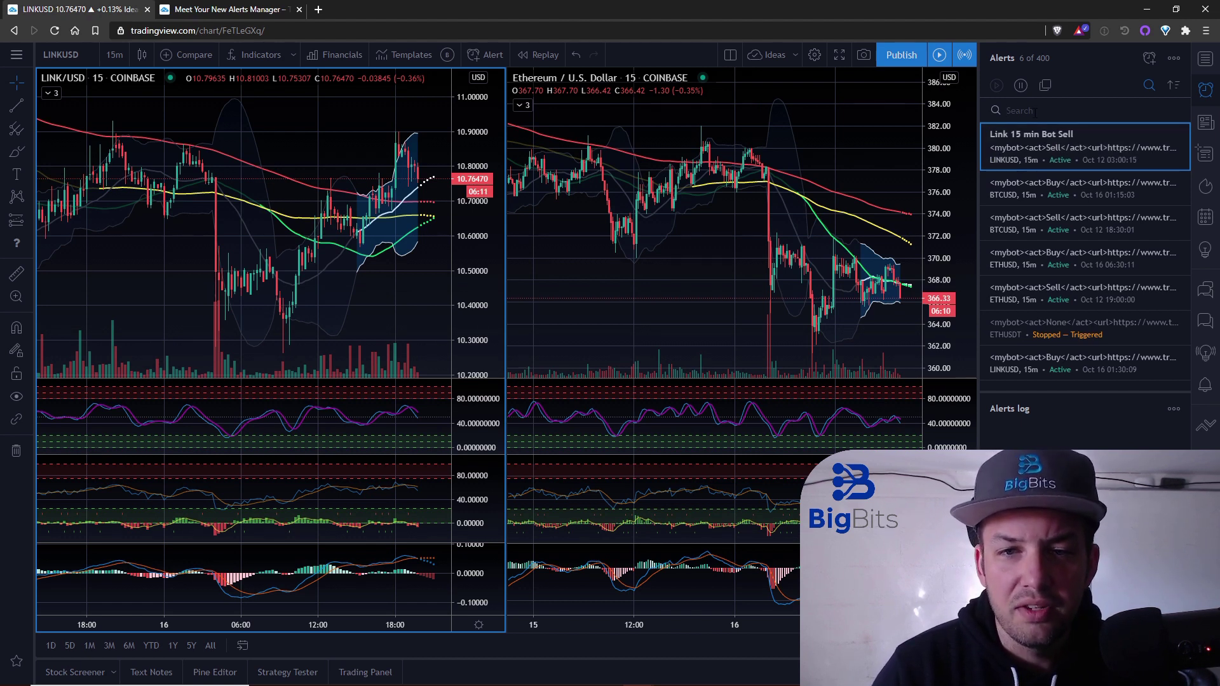
pyautogui.moveTo(1067, 158)
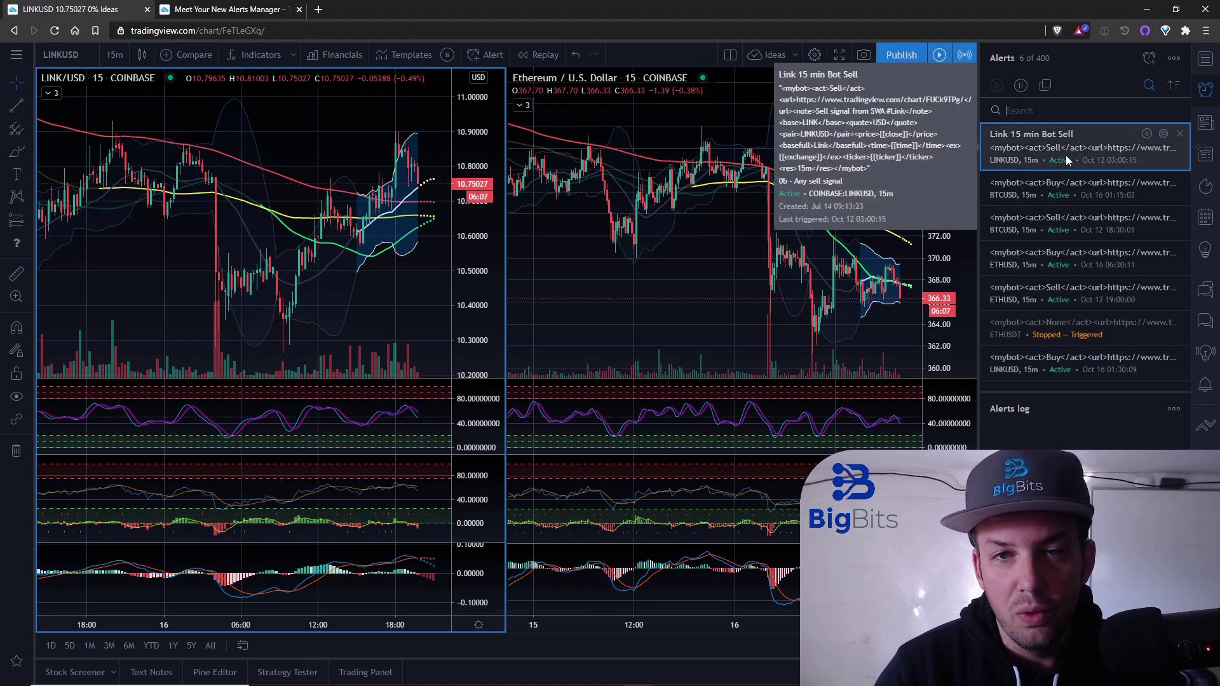
pyautogui.click(267, 9)
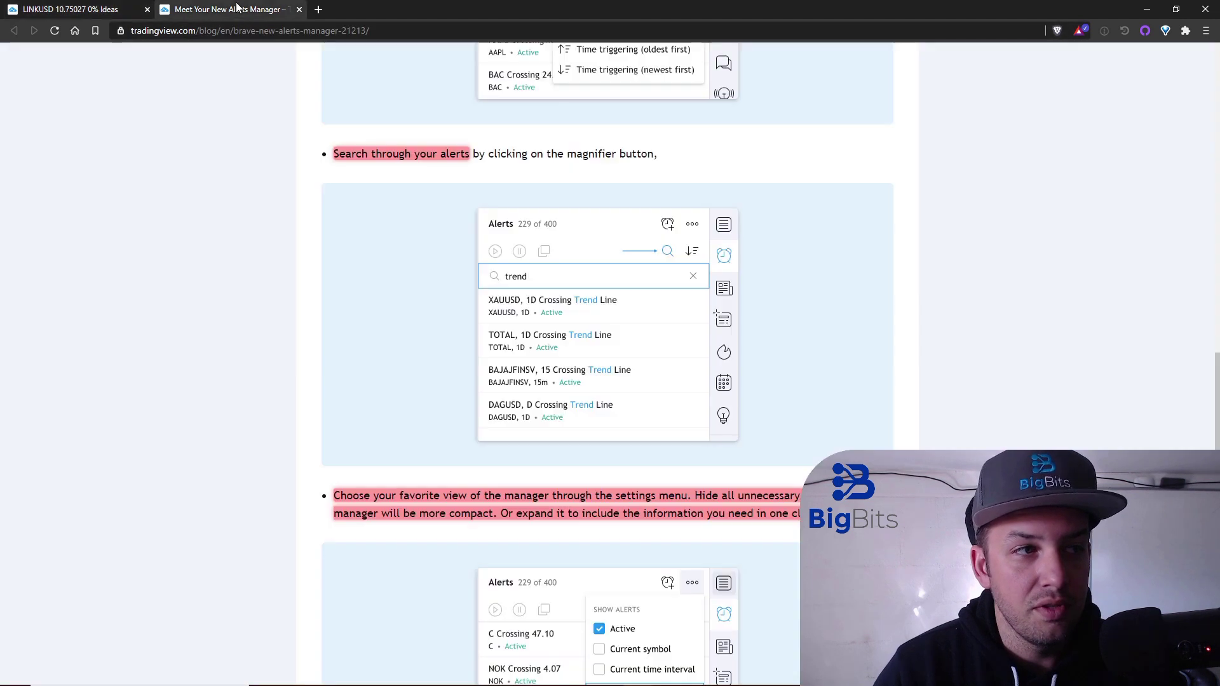
pyautogui.scroll(-6, 316, 277)
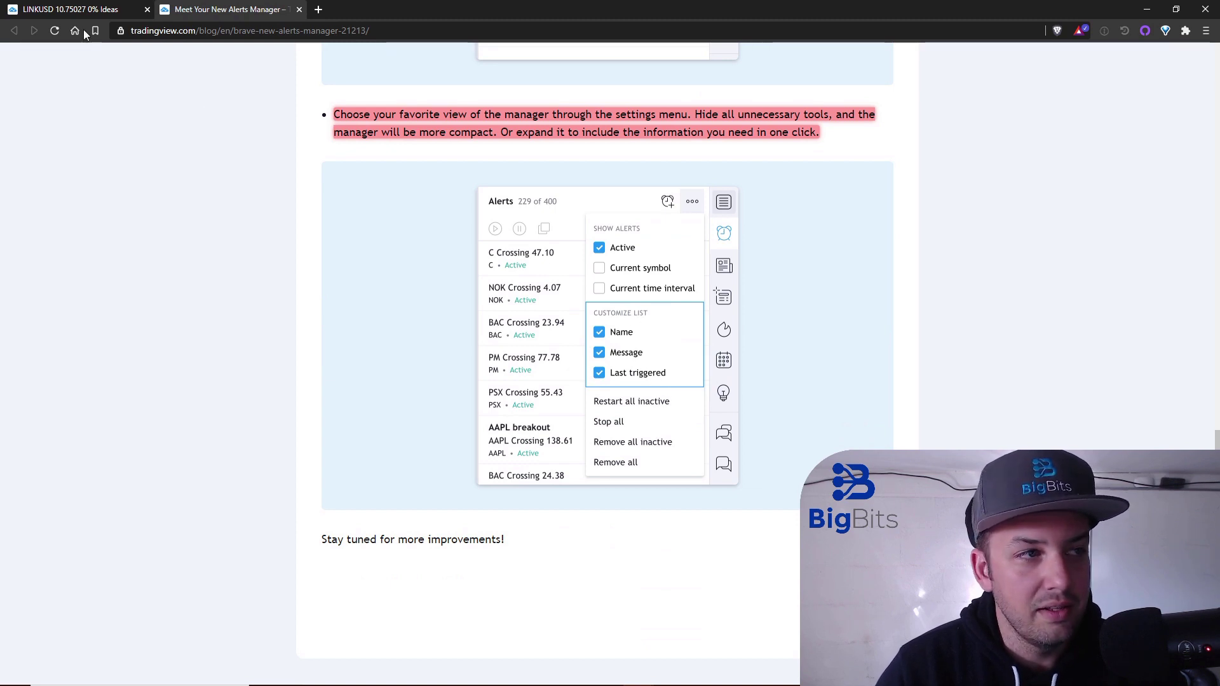
pyautogui.click(75, 8)
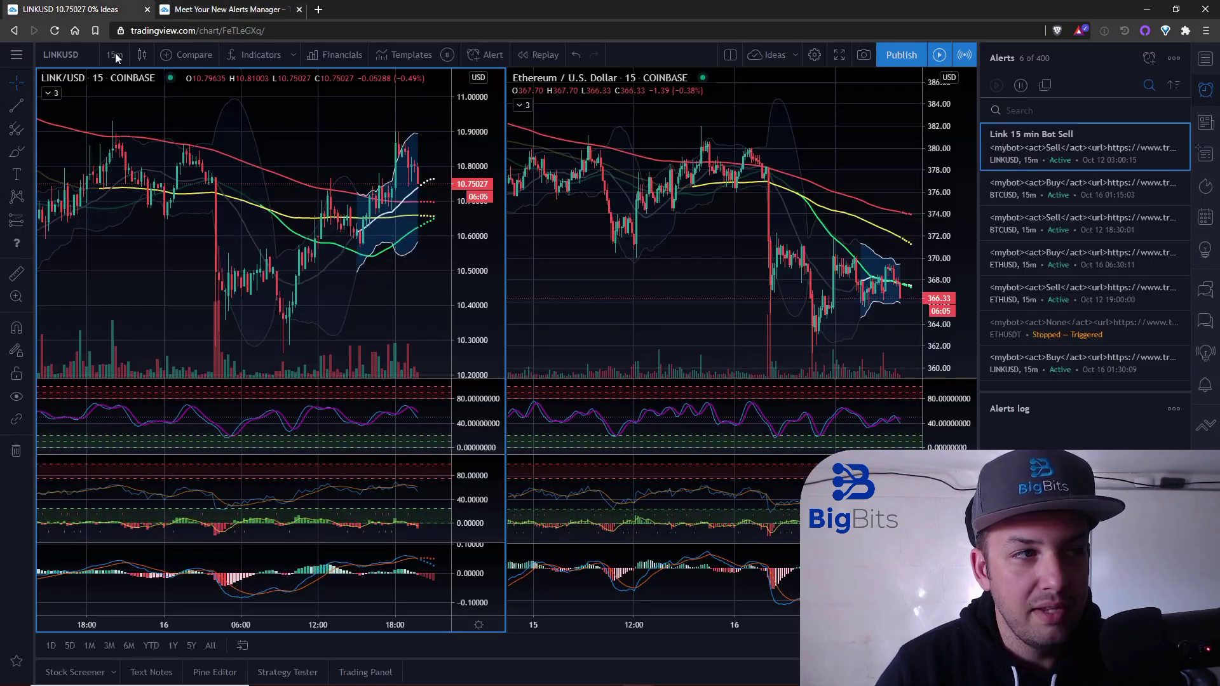
pyautogui.click(1173, 58)
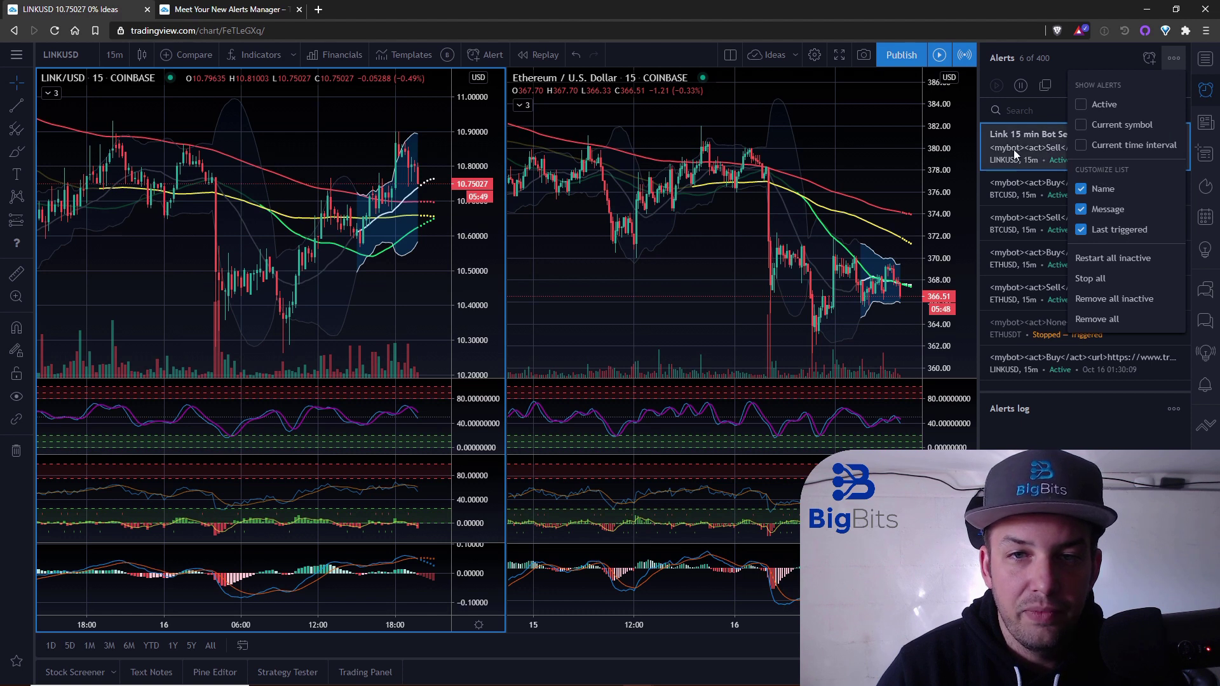
# Hide alert messages from the alerts list, keeping alert names shown
pyautogui.moveTo(1012, 136)
pyautogui.click(1084, 189)
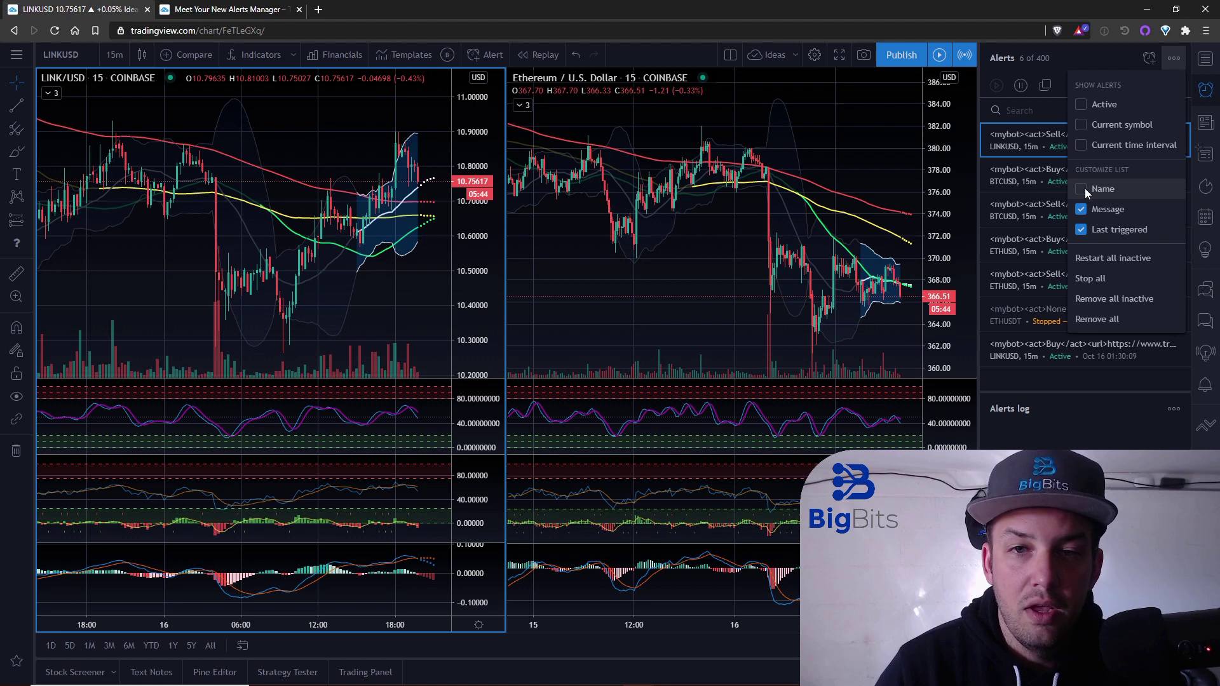
pyautogui.click(1084, 188)
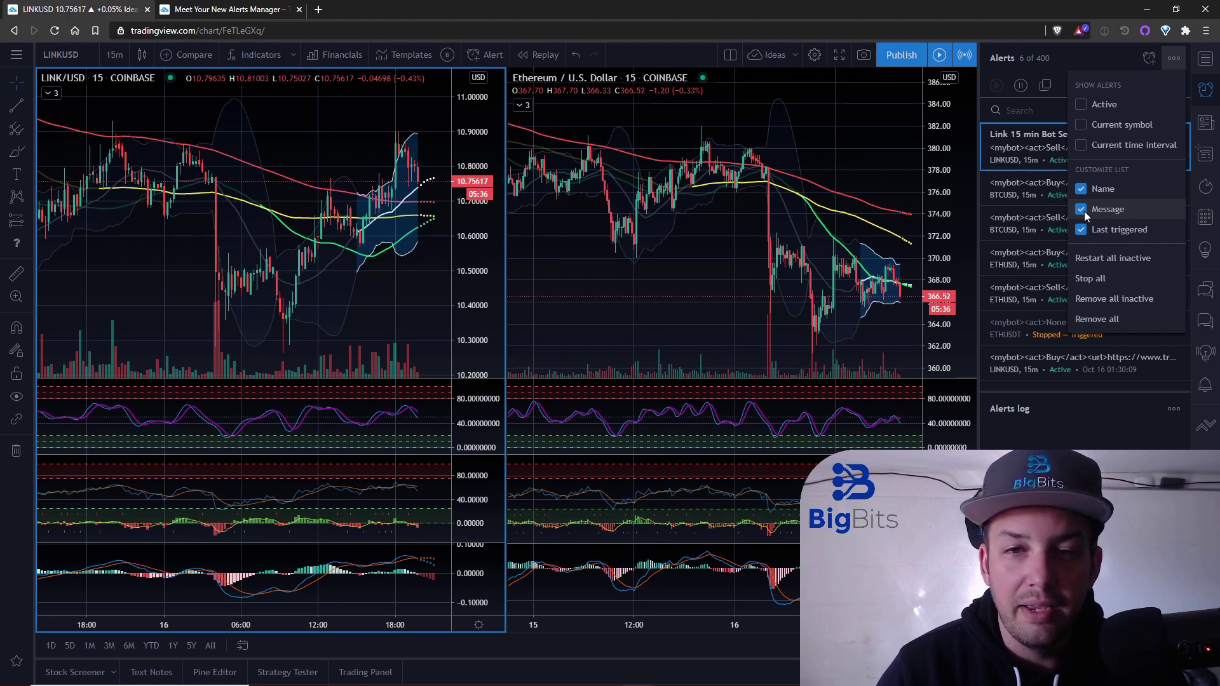
pyautogui.click(1085, 213)
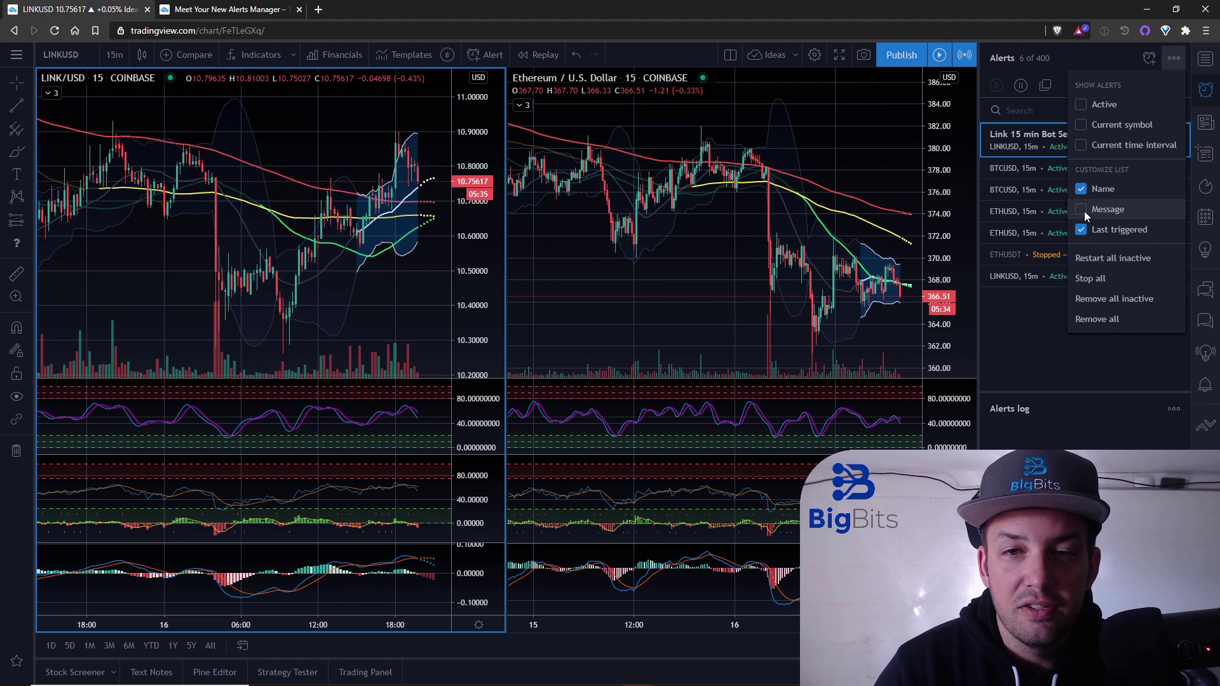
pyautogui.click(1179, 62)
# Hide last-triggered times from the alerts list as well
pyautogui.moveTo(1114, 150)
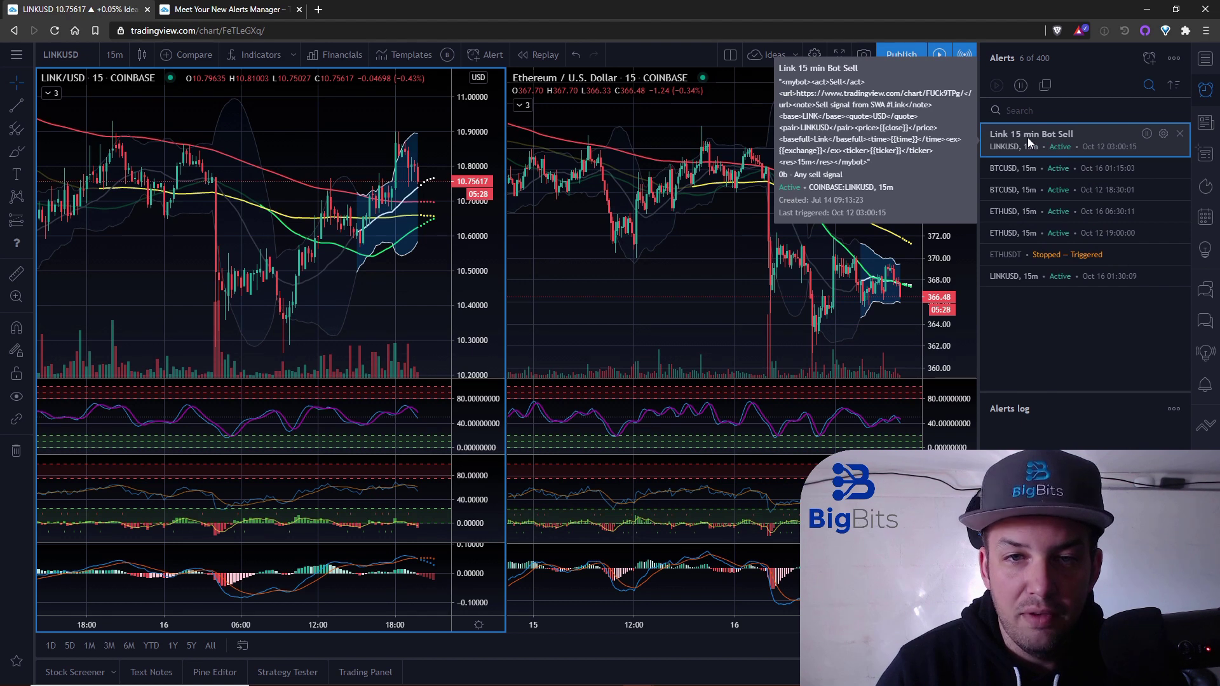
pyautogui.moveTo(1006, 172)
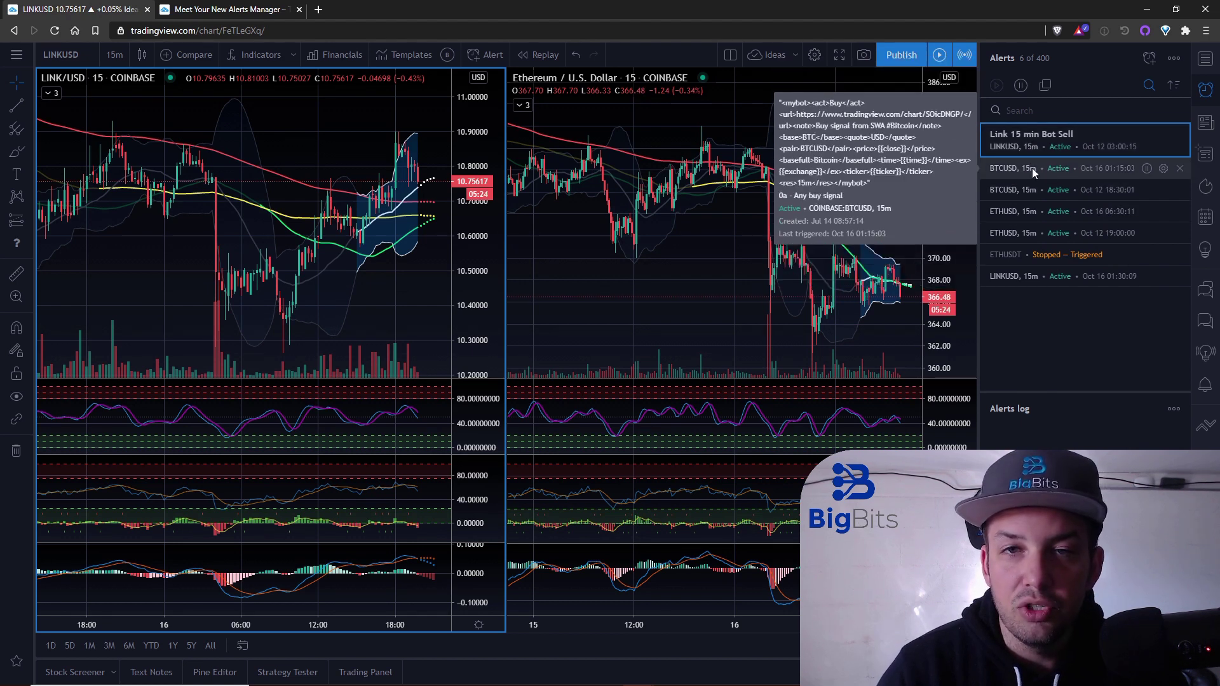
pyautogui.click(1176, 61)
pyautogui.click(1081, 231)
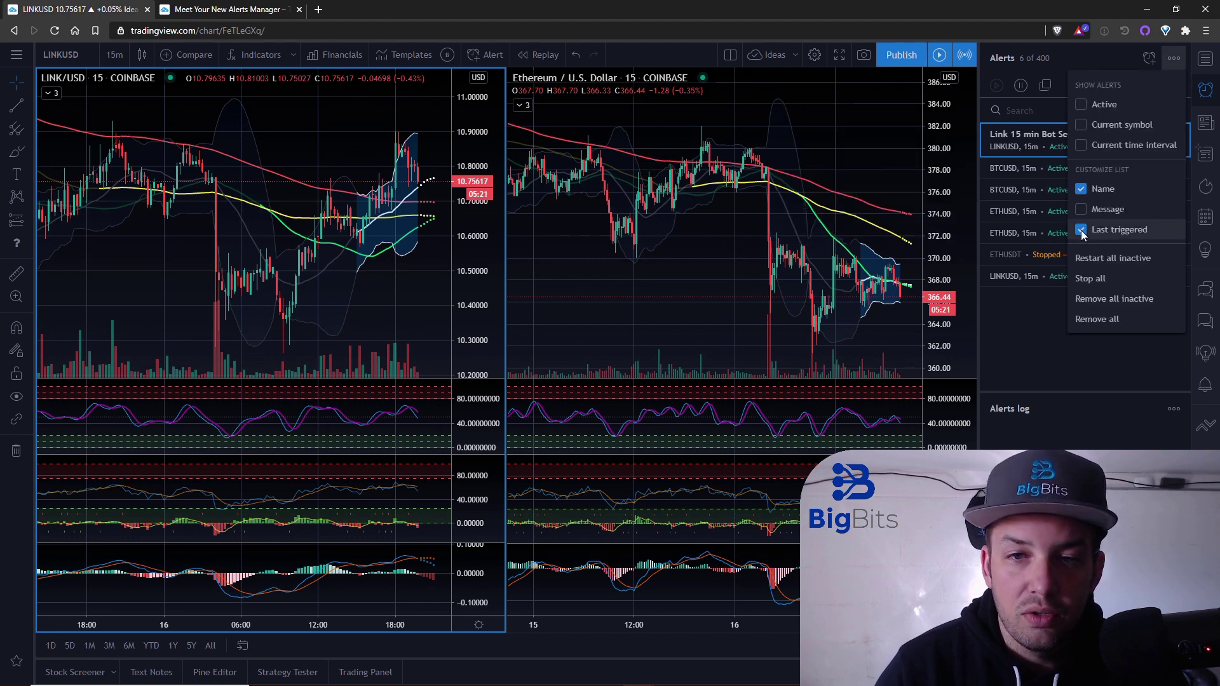
pyautogui.click(1173, 58)
pyautogui.moveTo(1093, 189)
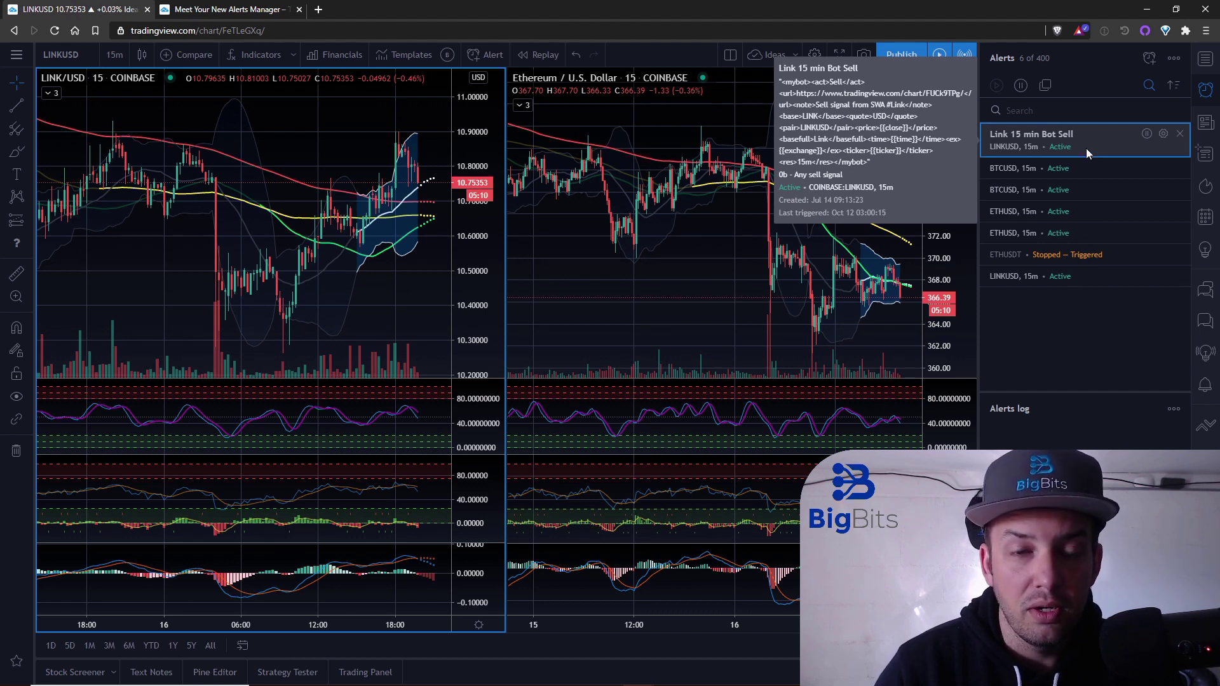
pyautogui.moveTo(1047, 199)
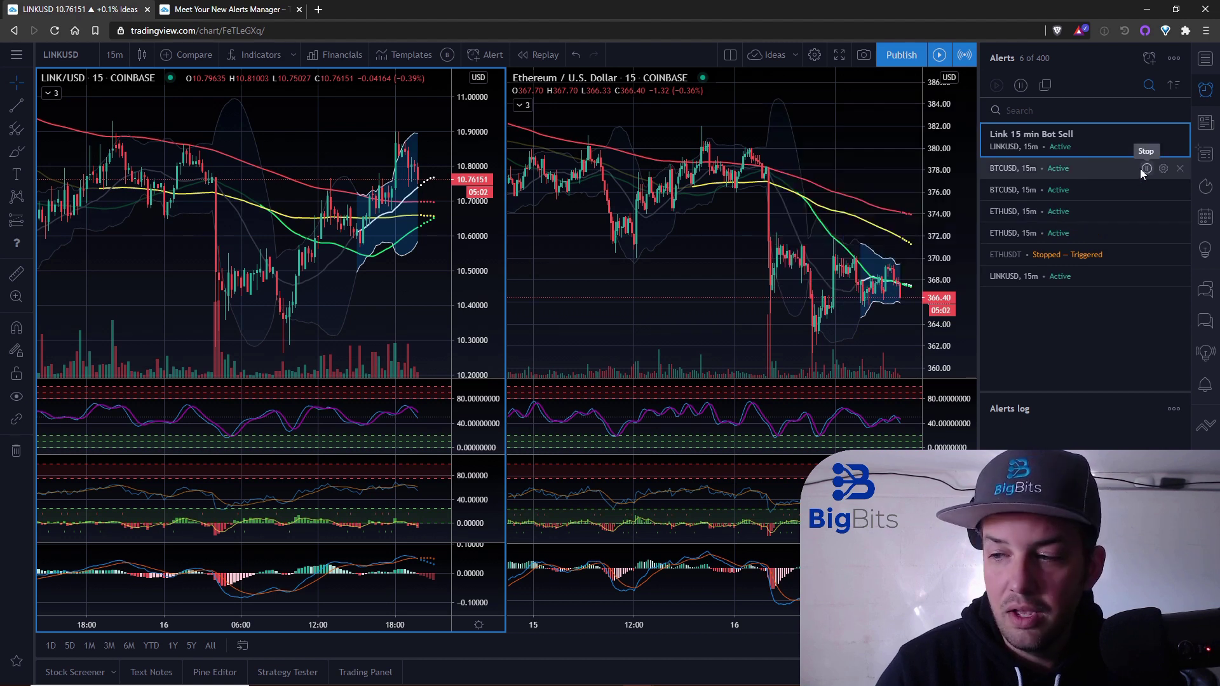
pyautogui.click(1173, 58)
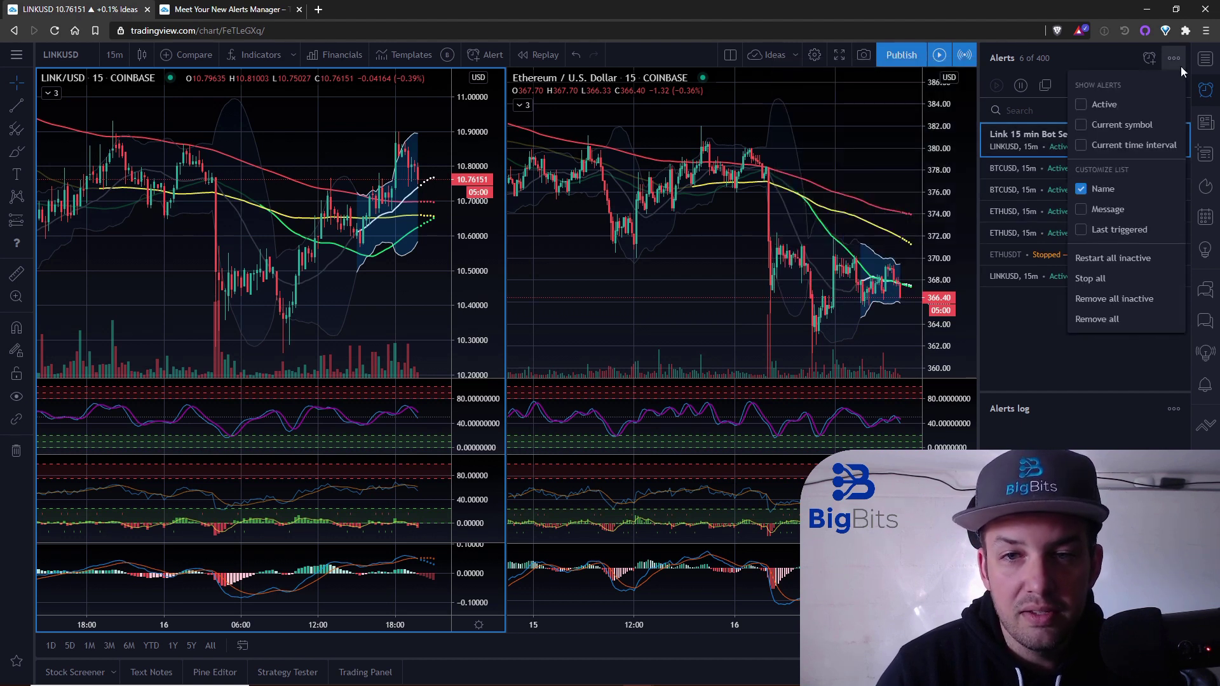
# Turn last-triggered times back on and filter the list to active alerts only
pyautogui.click(1081, 230)
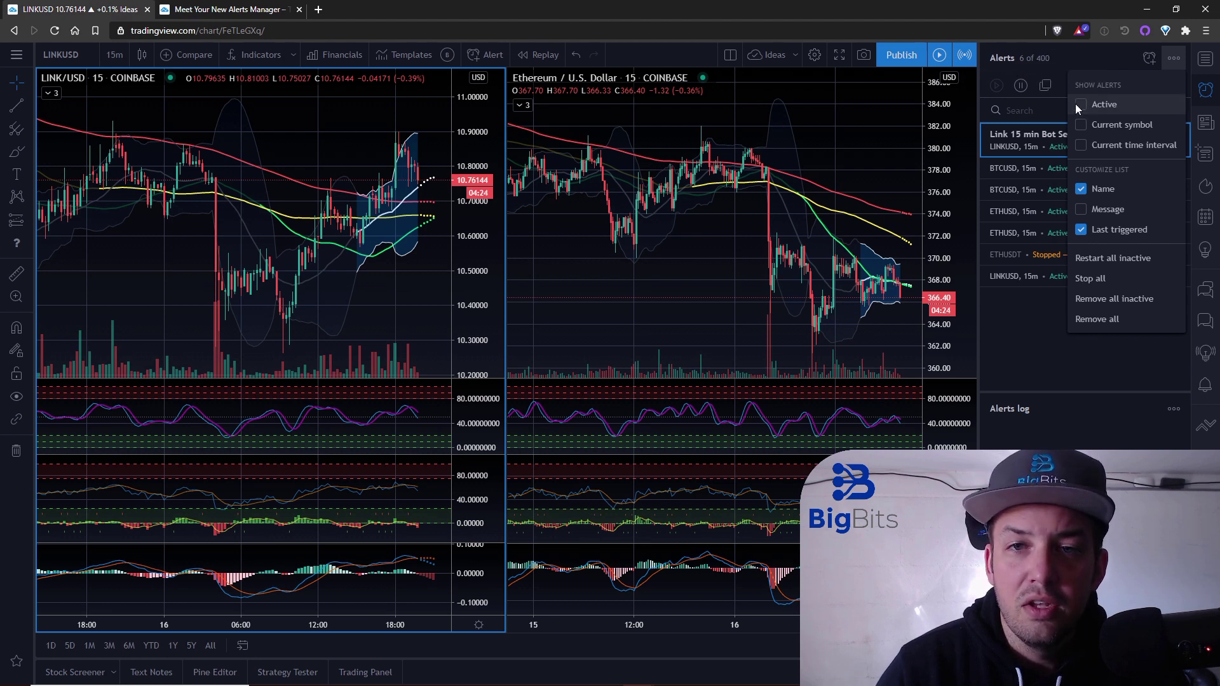
pyautogui.moveTo(1008, 247)
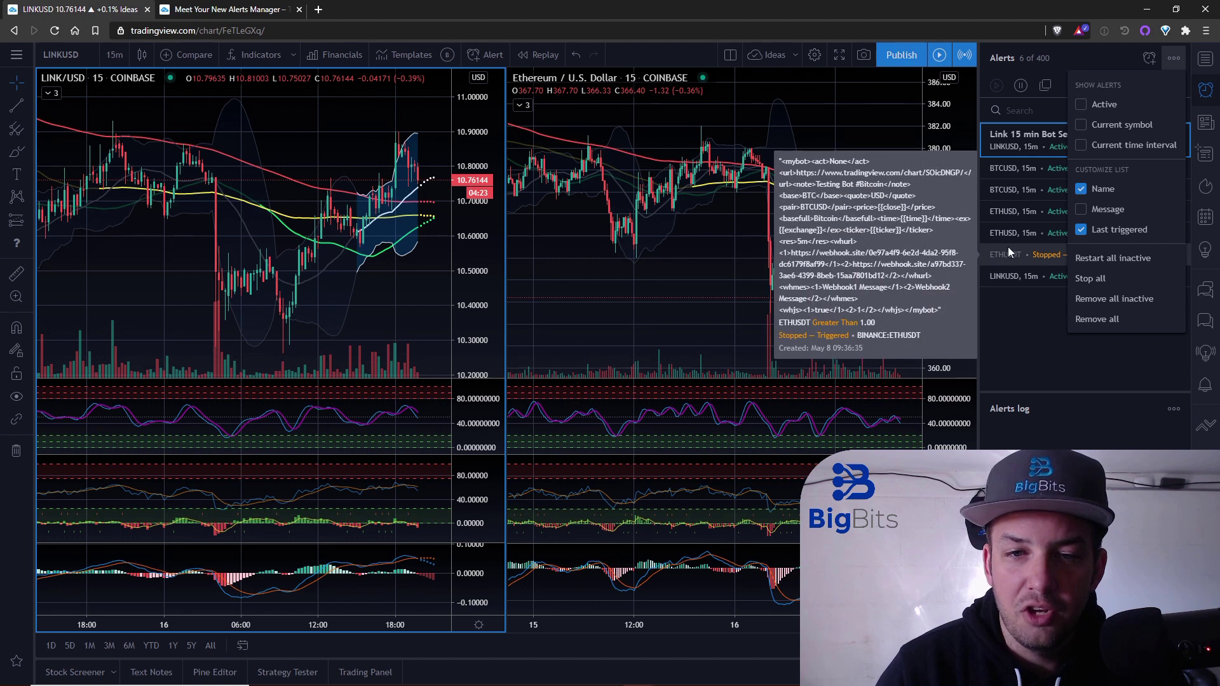
pyautogui.click(1082, 104)
pyautogui.click(1081, 104)
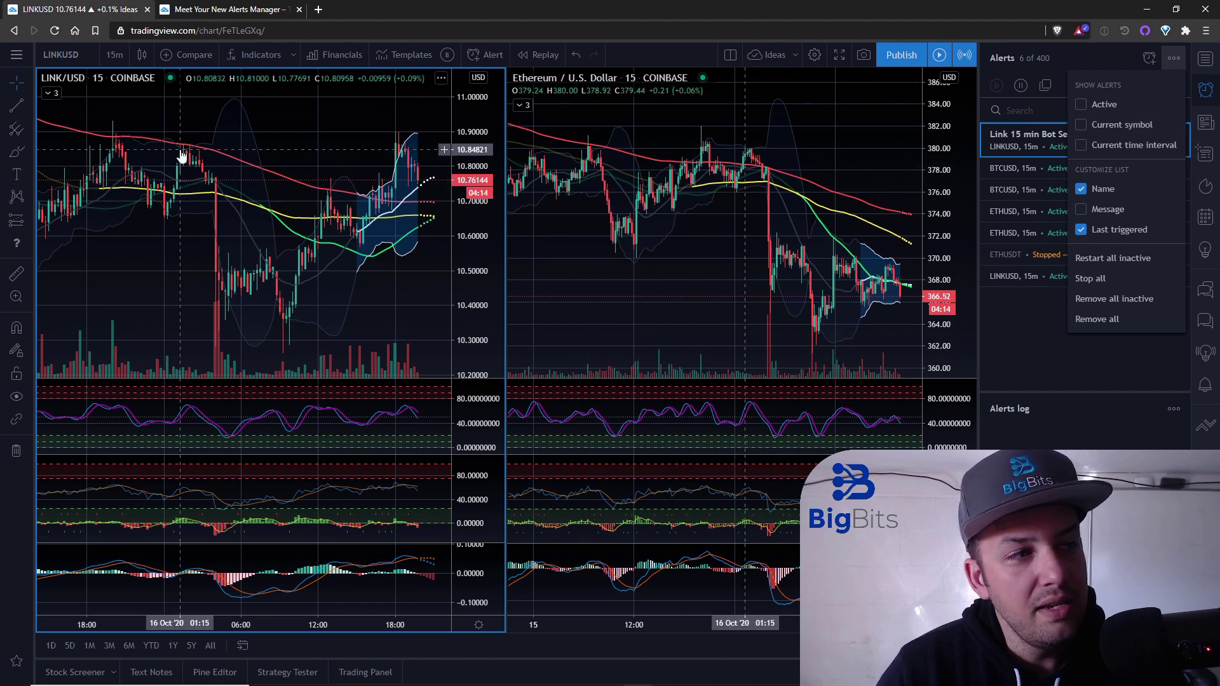
pyautogui.click(1088, 126)
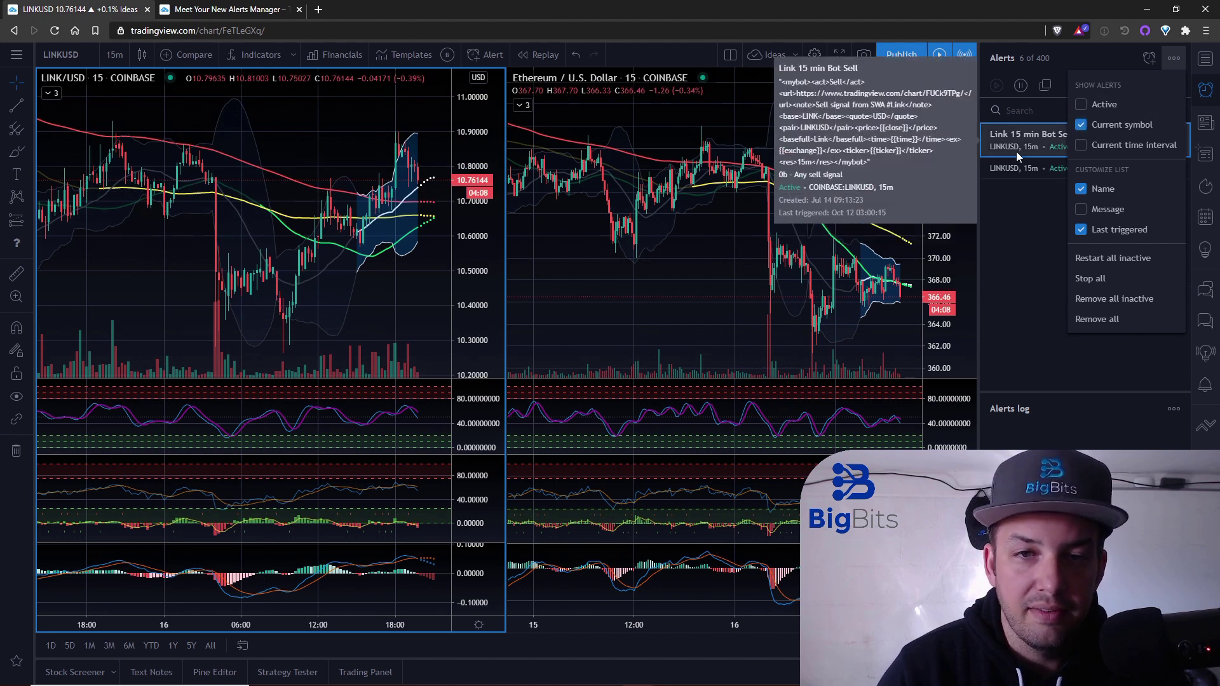
pyautogui.moveTo(1014, 142)
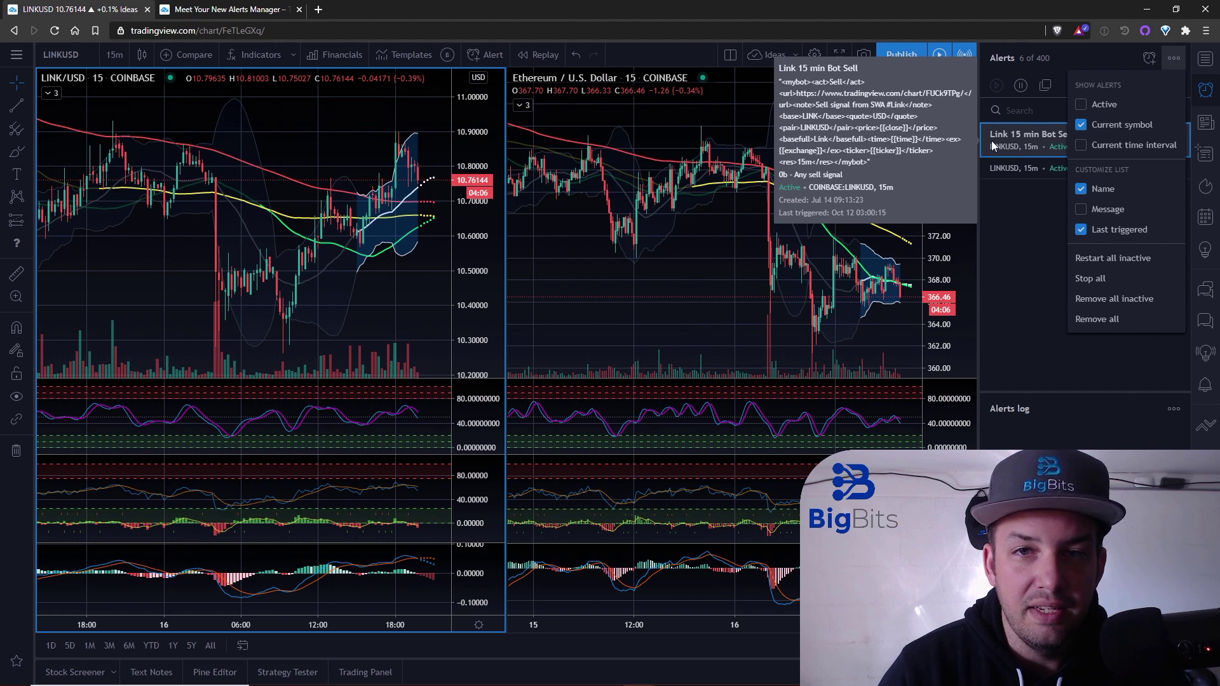
pyautogui.click(1086, 125)
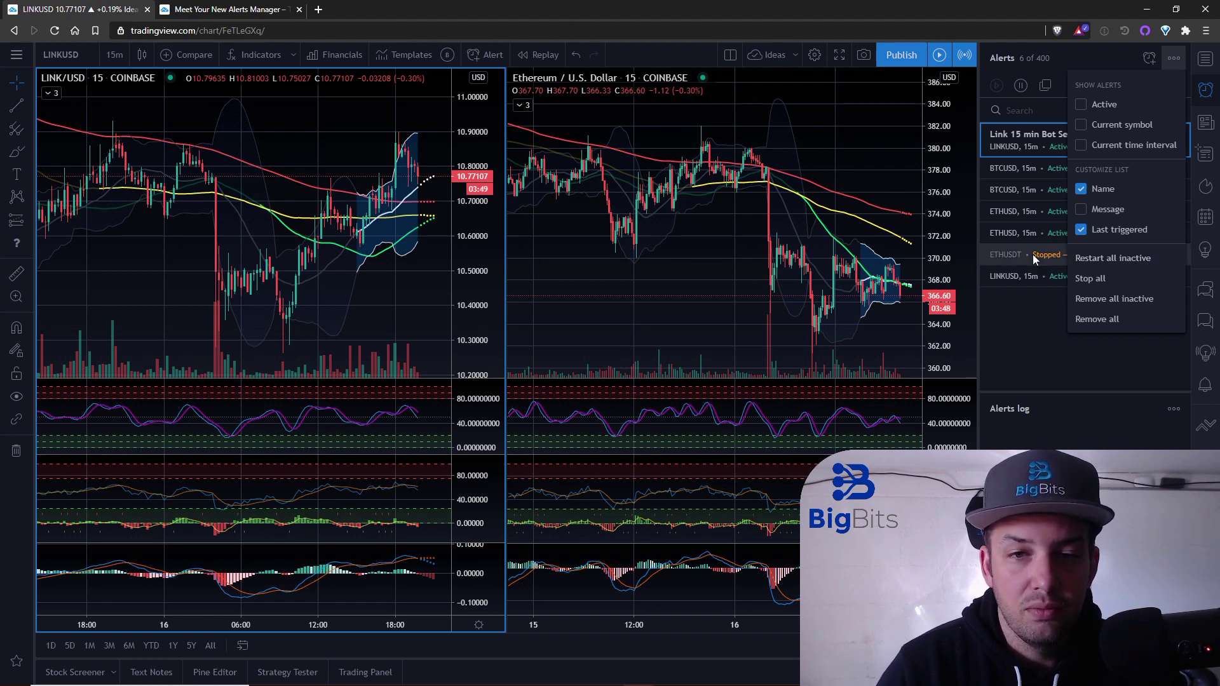
# Close the Alerts menu, leaving 6 of 400 alerts listed with names and last-triggered times
pyautogui.moveTo(1035, 277)
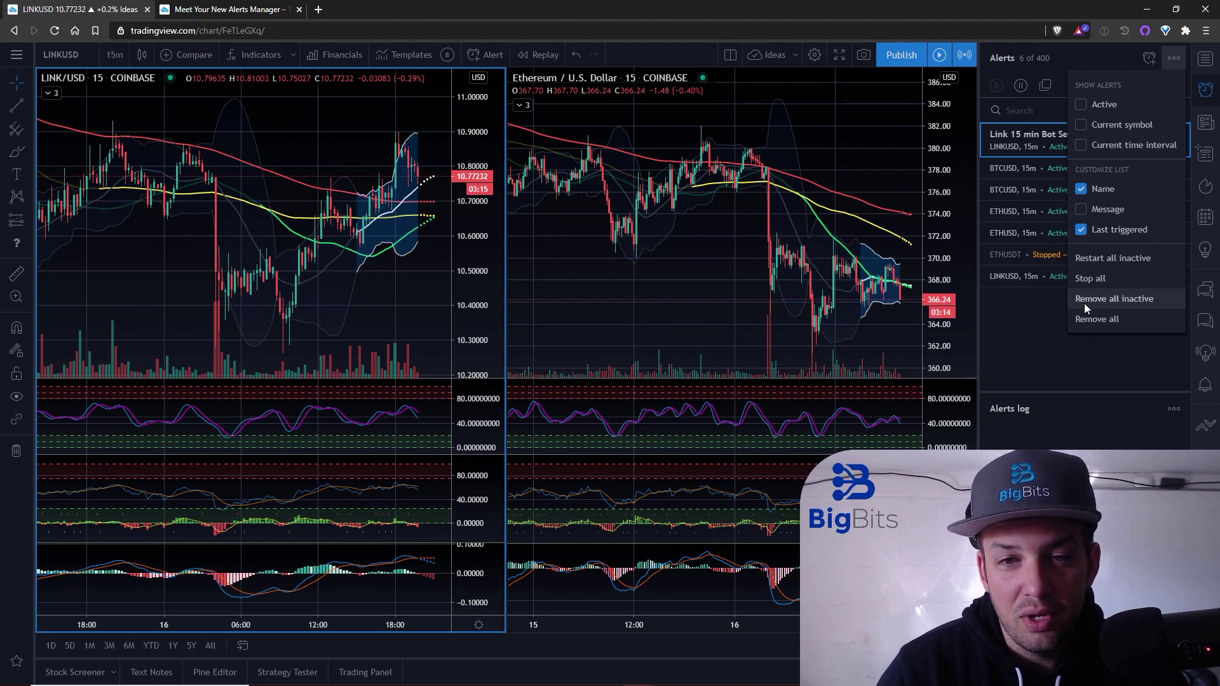
pyautogui.click(1019, 302)
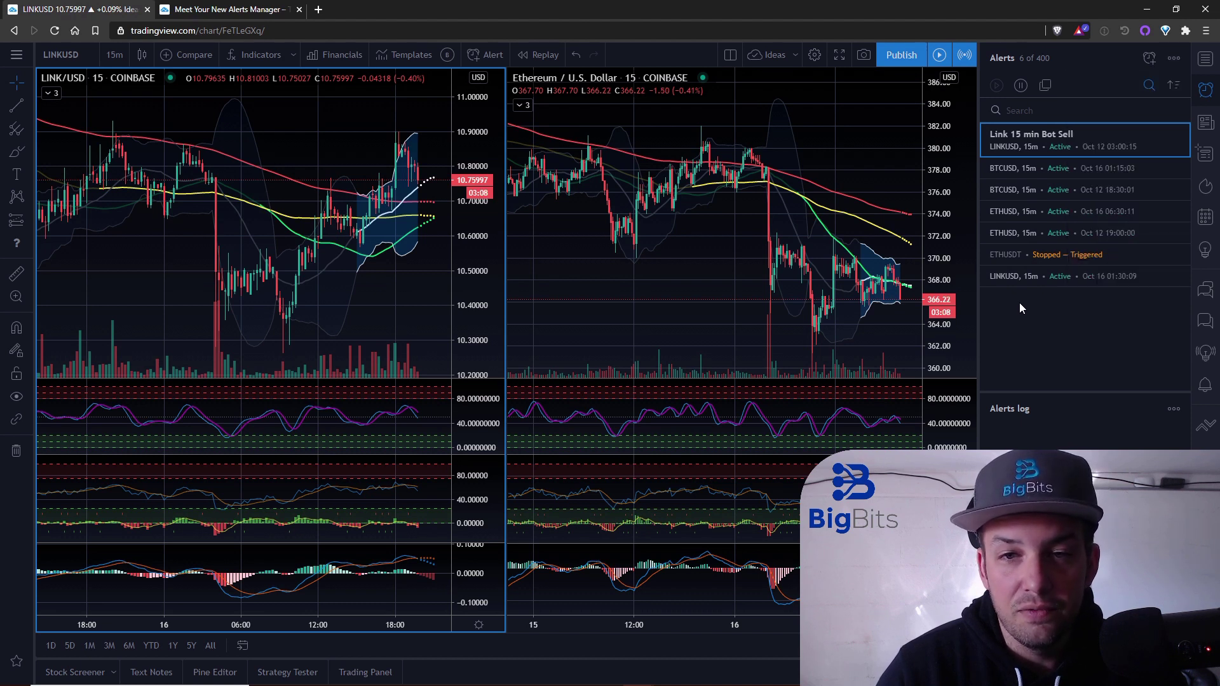
pyautogui.click(225, 9)
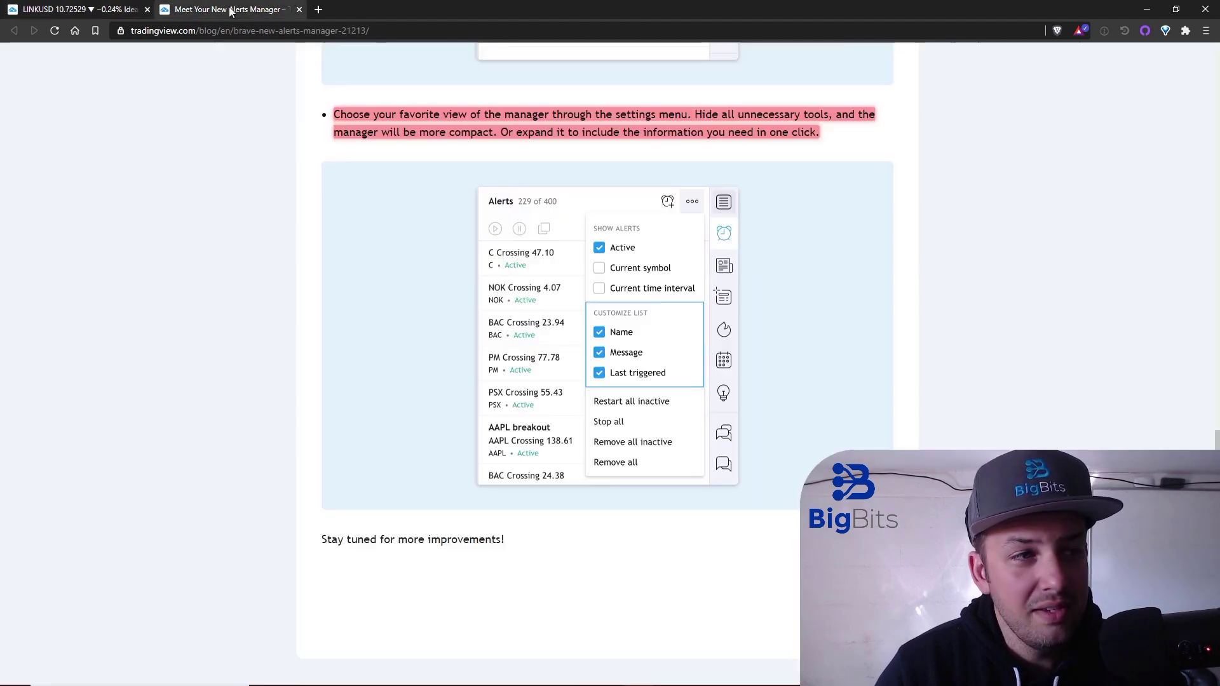
pyautogui.scroll(-4, 790, 322)
pyautogui.scroll(4, 965, 251)
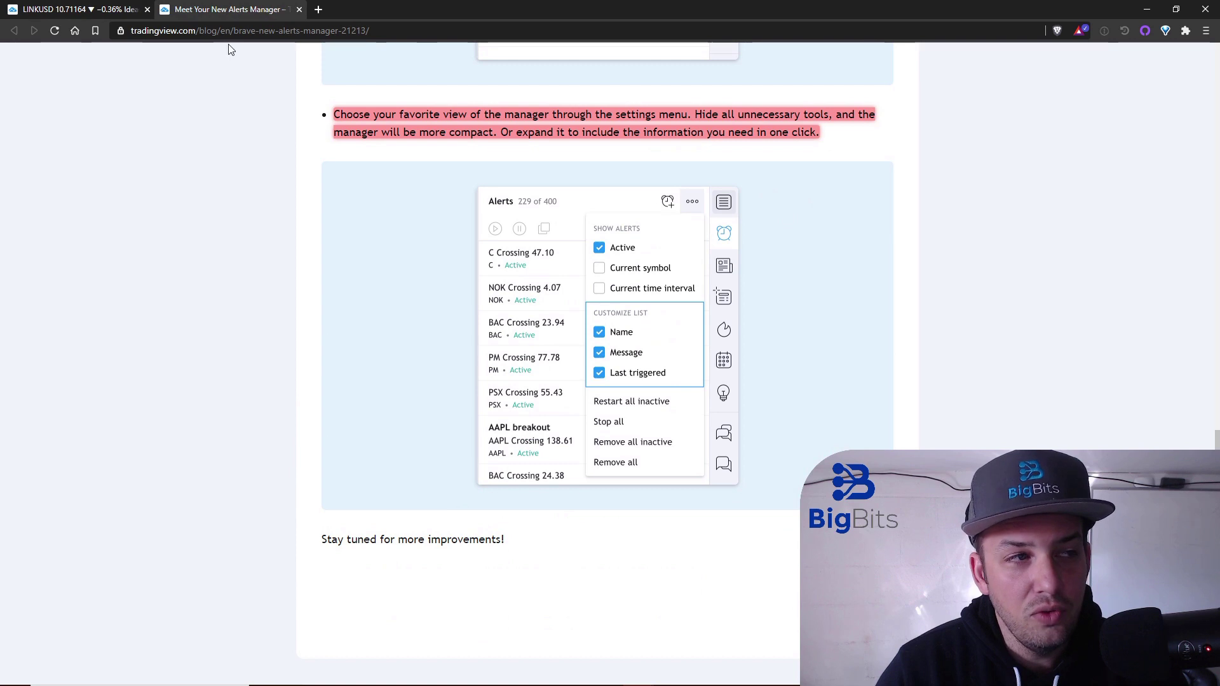
pyautogui.click(101, 15)
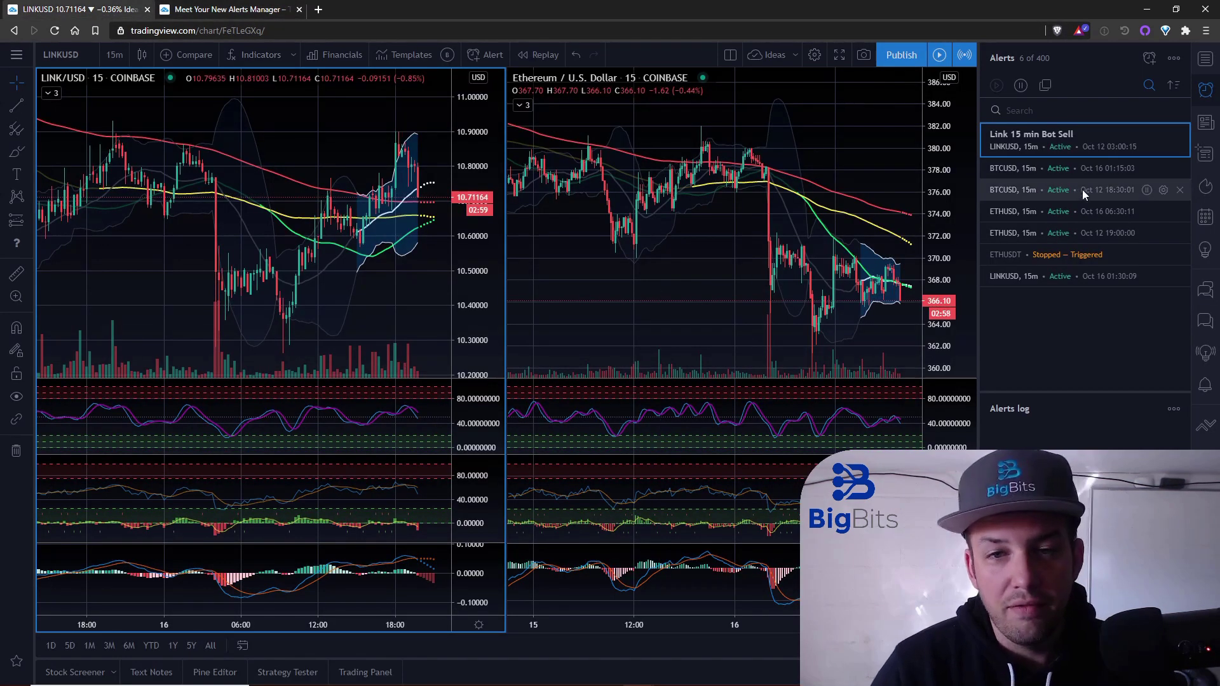
pyautogui.moveTo(1055, 157)
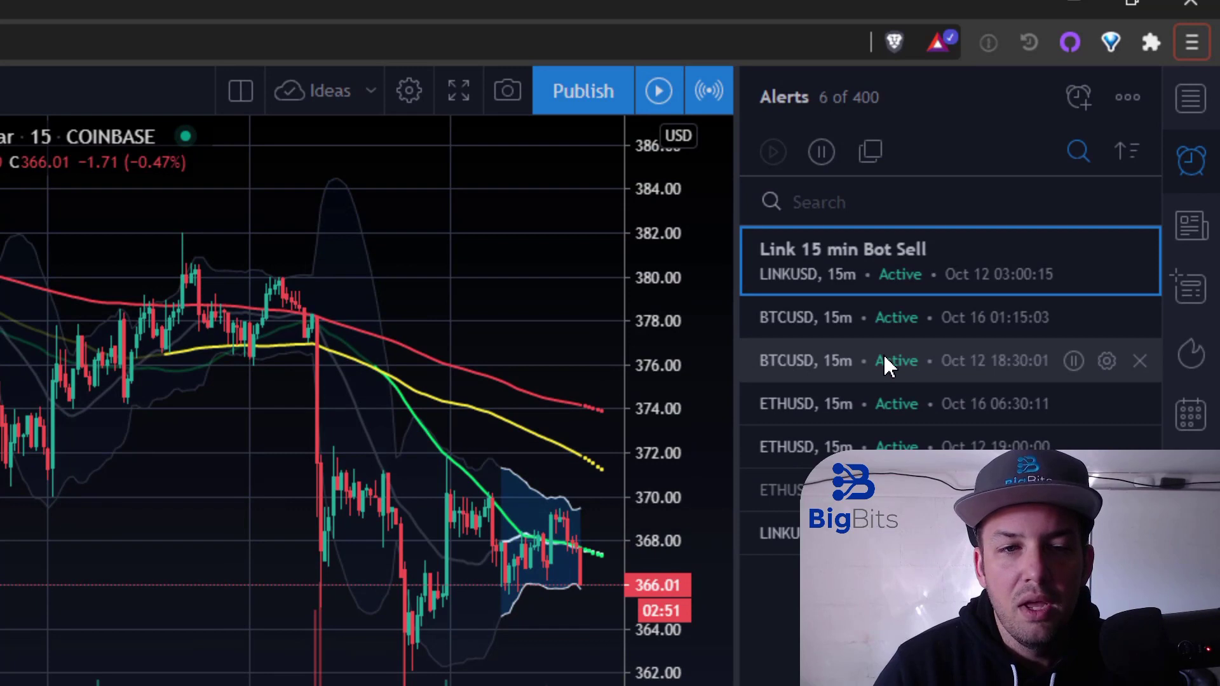
pyautogui.moveTo(888, 366)
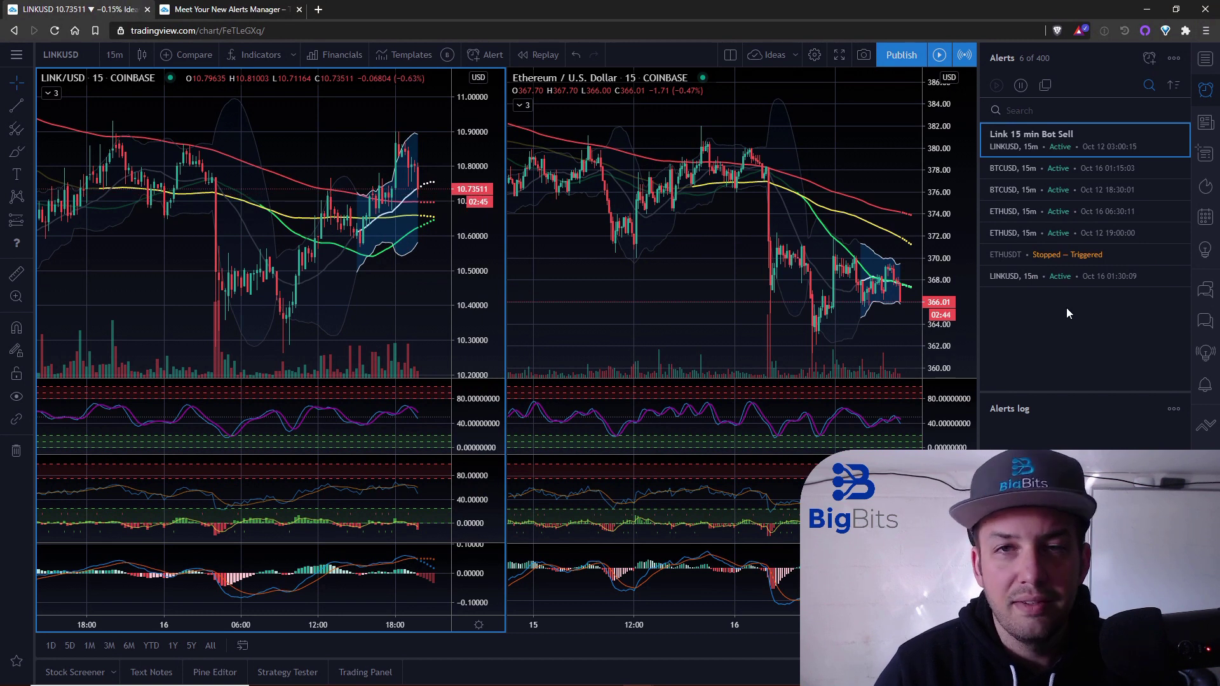
pyautogui.moveTo(1050, 285)
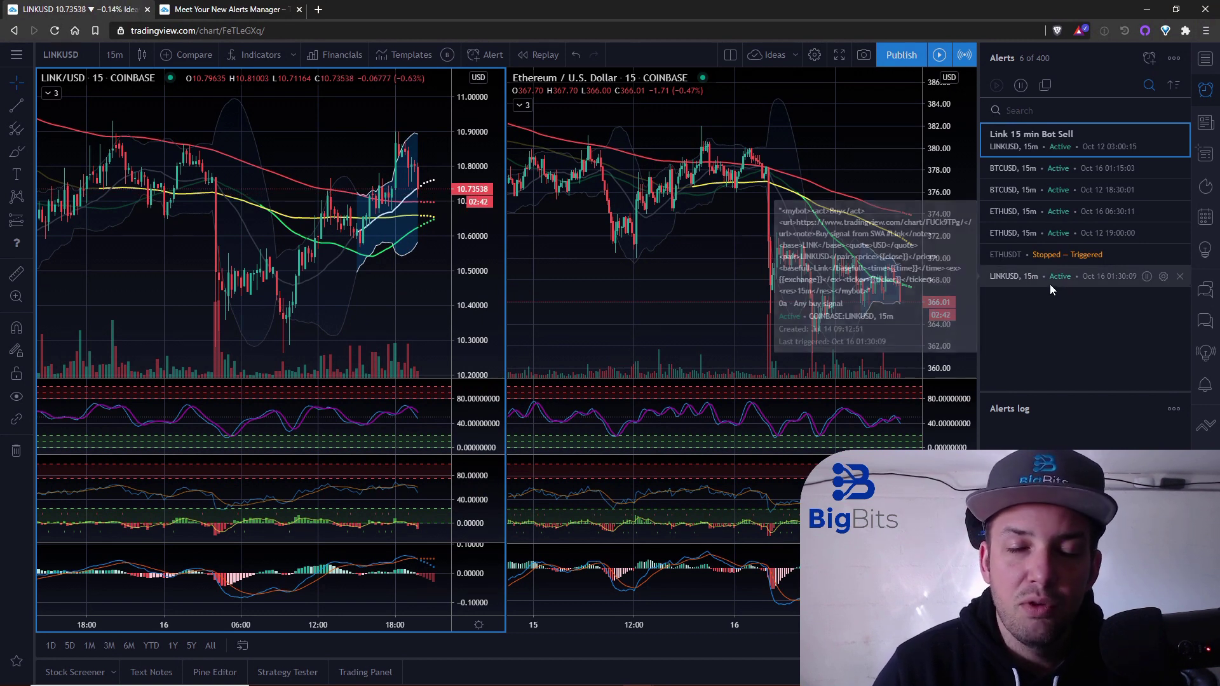